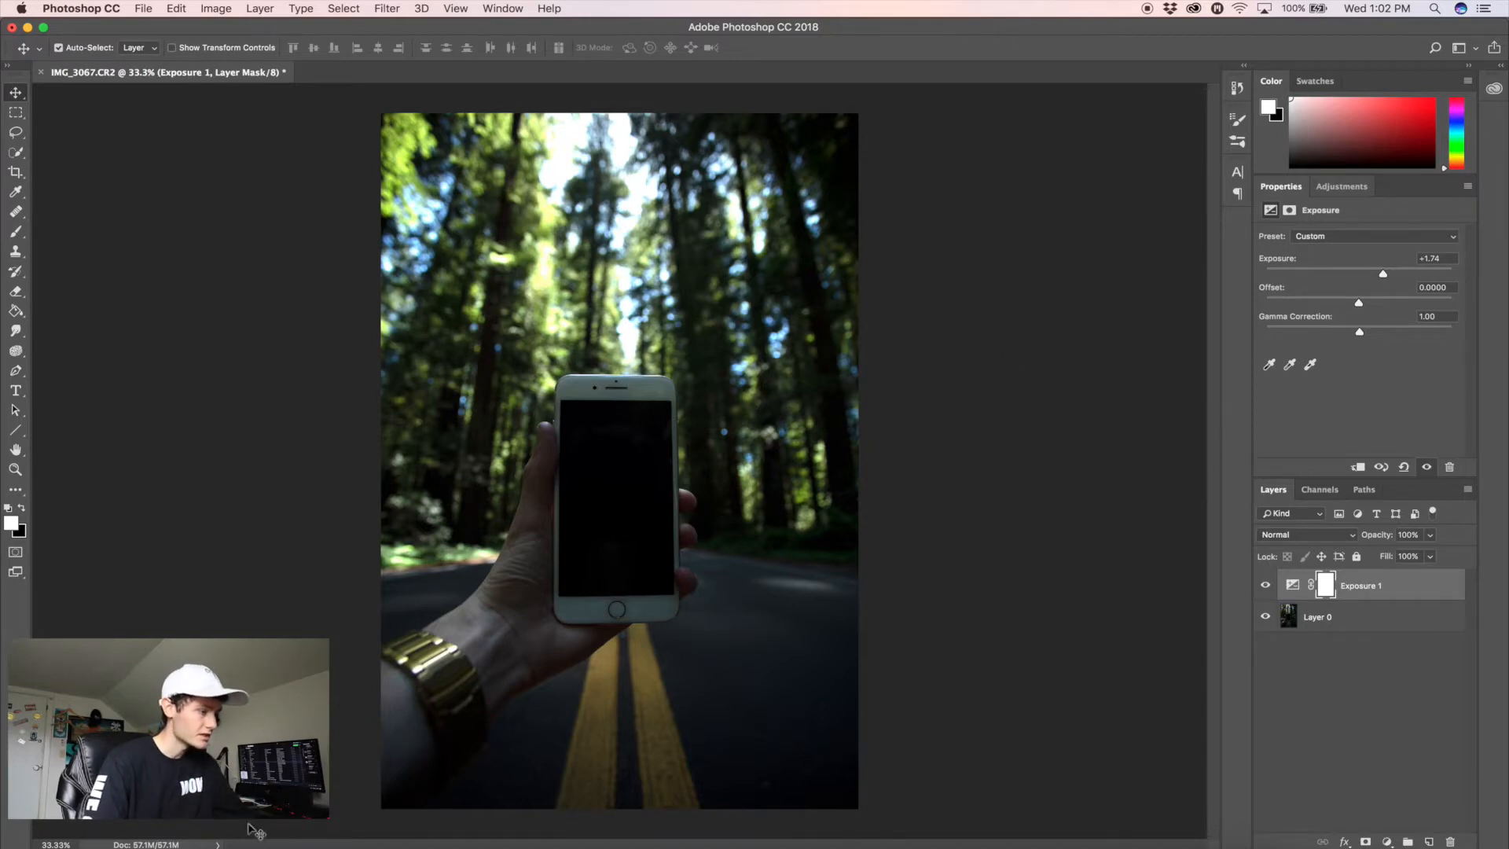
Place IMG_3060.CR2 from the 5.13 folder into the phone composite at full document size, keeping its default Camera Raw settings.
click(260, 846)
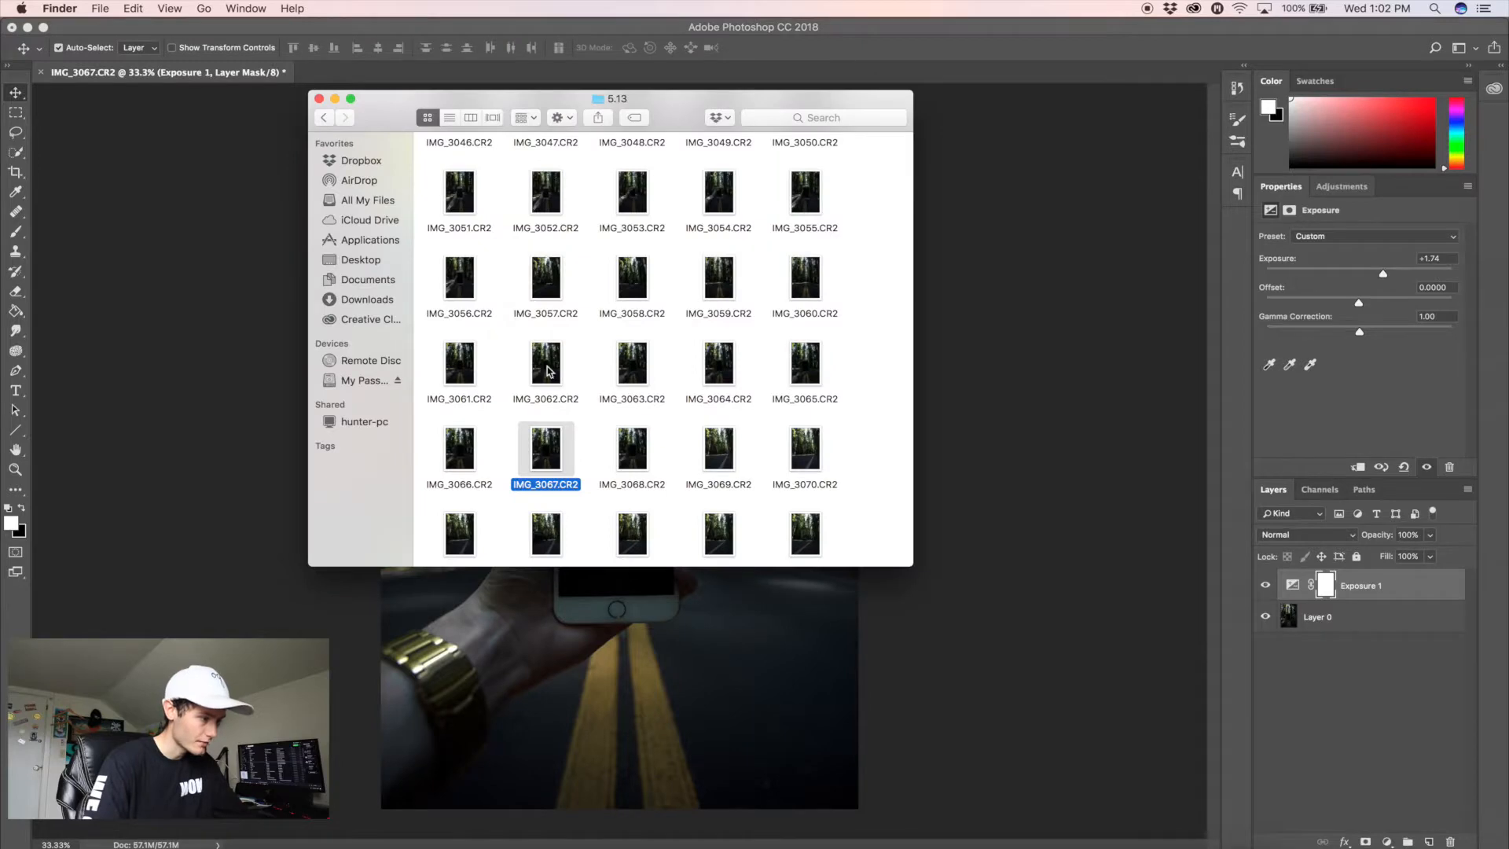
drag(805, 283, 979, 213)
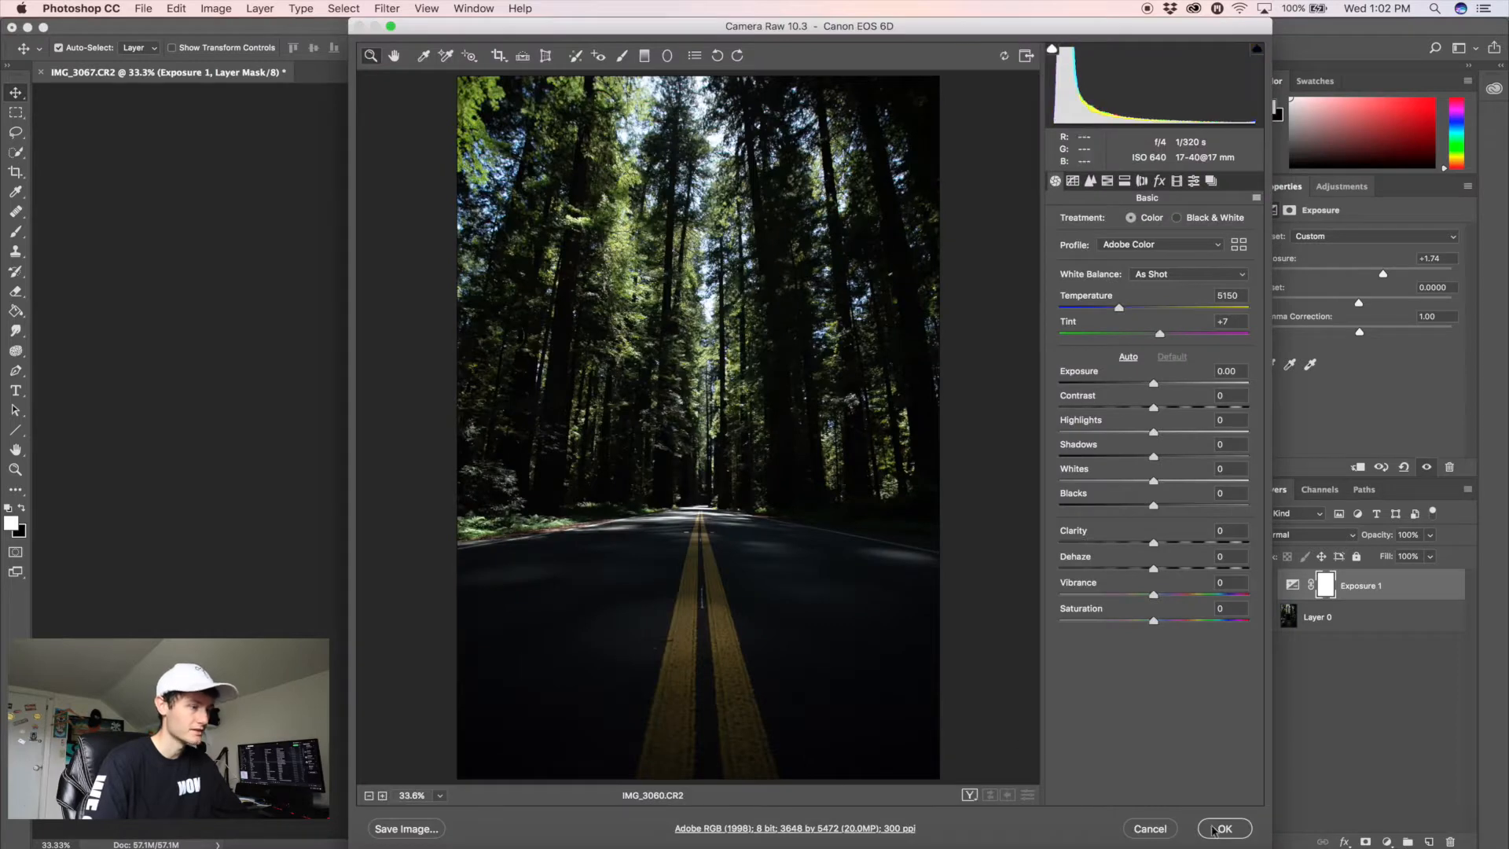
click(1223, 828)
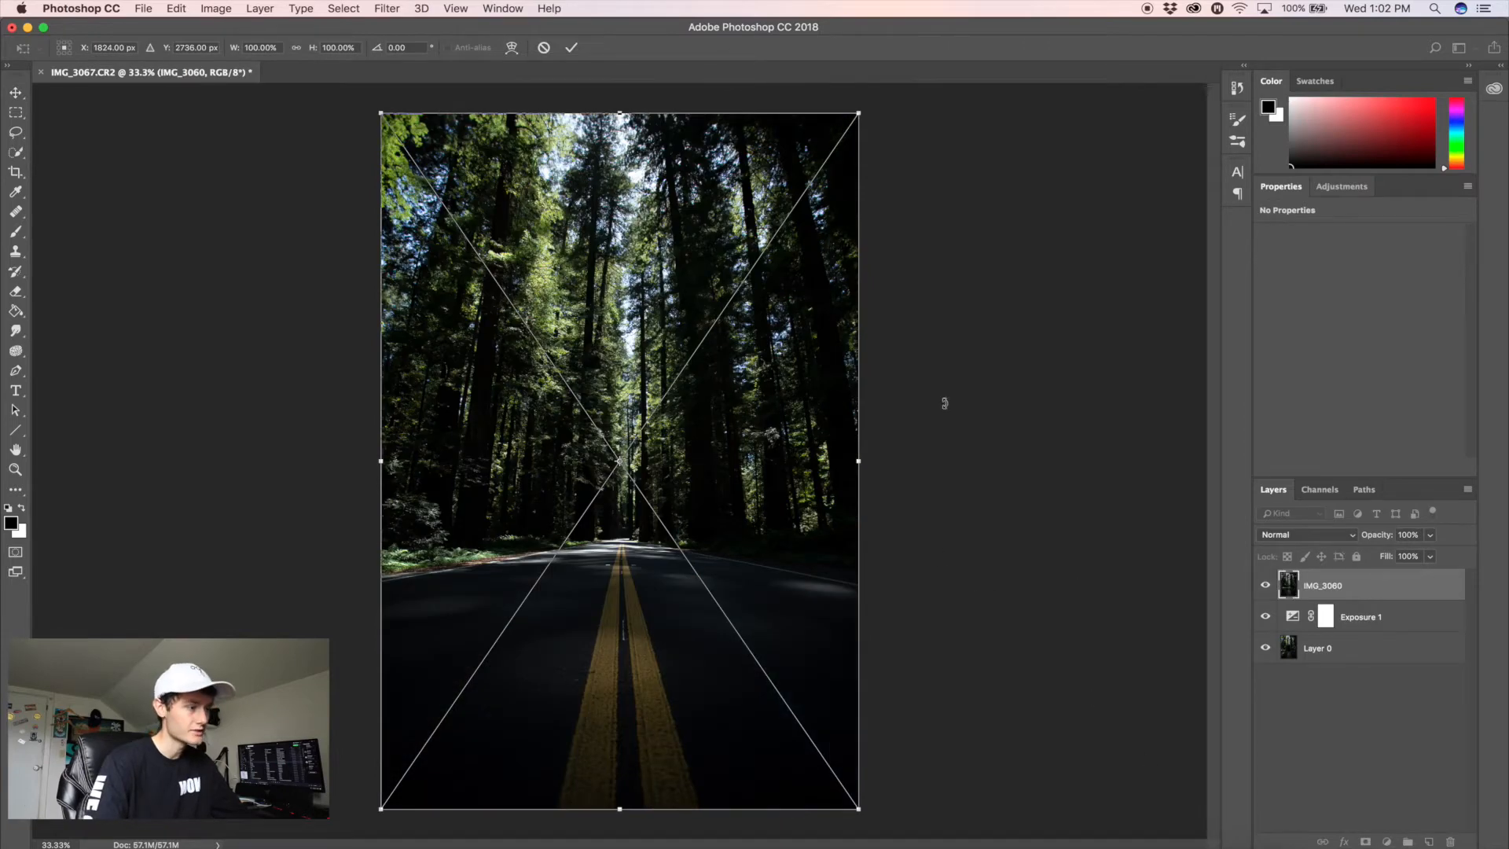
key(Return)
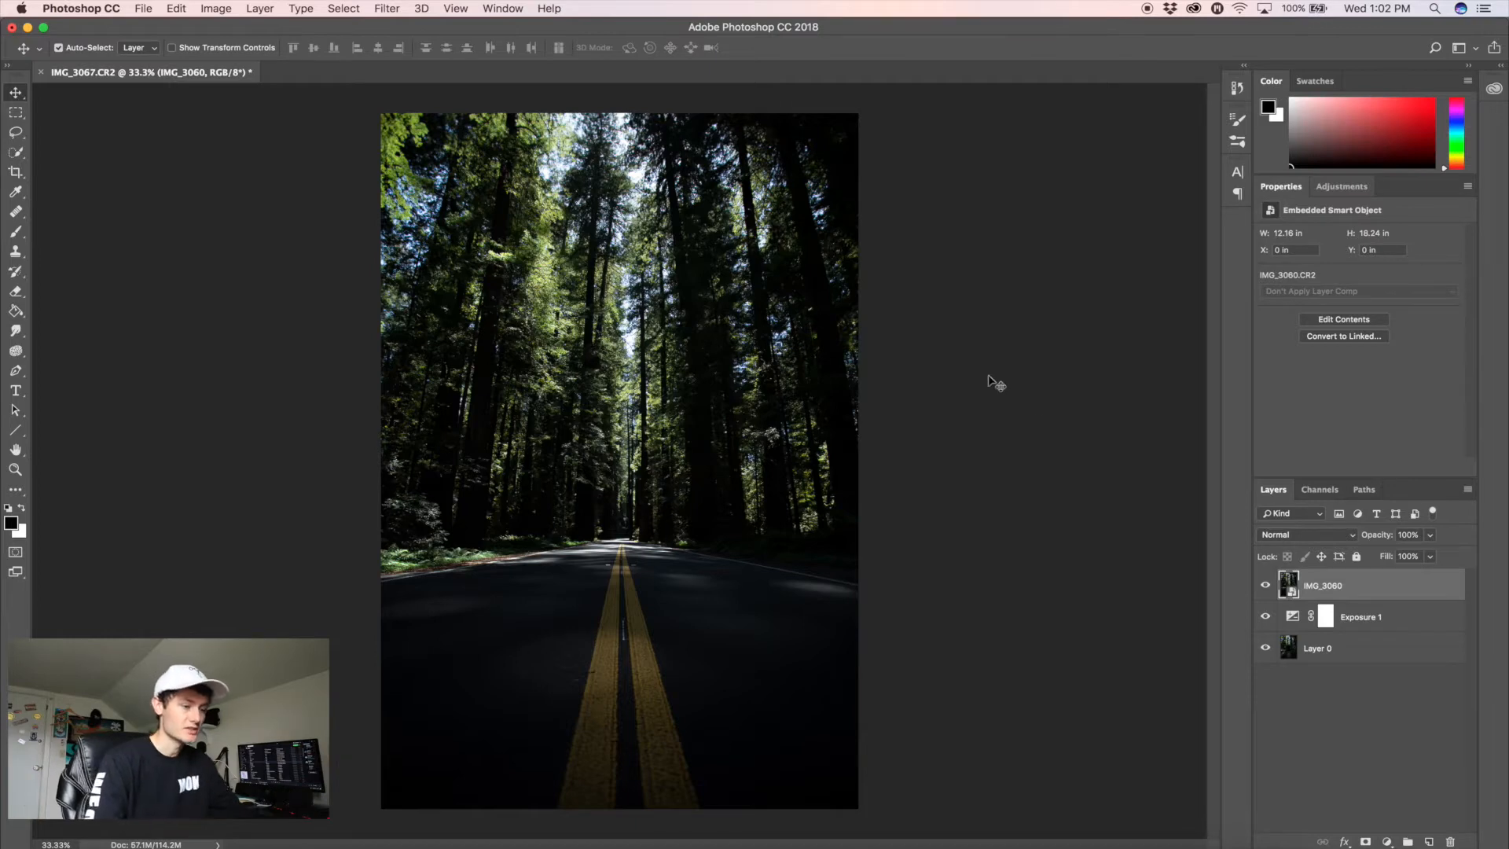
Move the IMG_3060 layer beneath Layer 0 and rasterize it.
drag(1323, 588, 1311, 669)
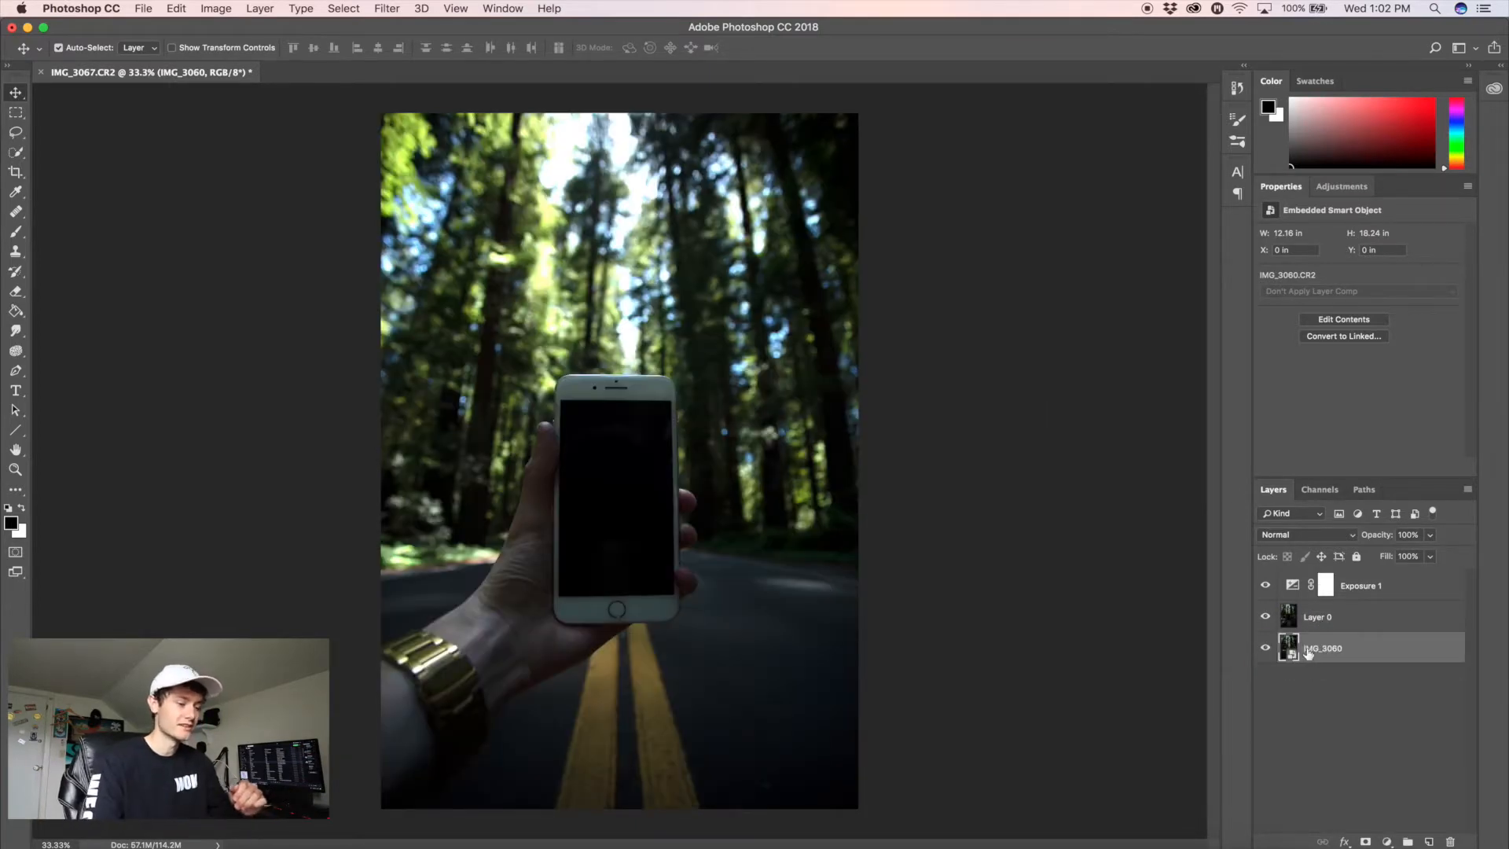
right_click(1308, 651)
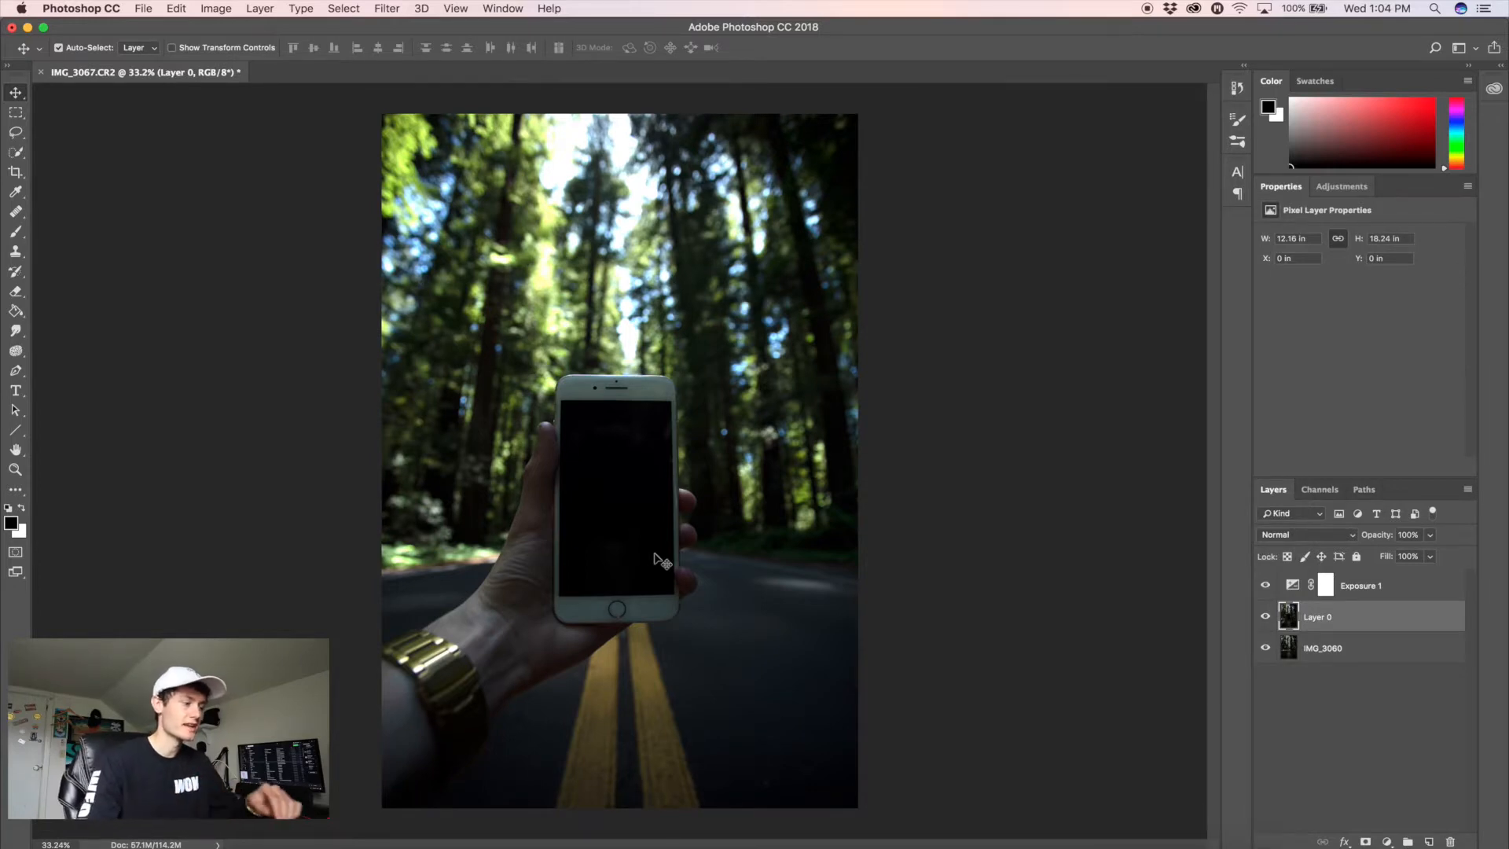
On Layer 0, trace a closed four-corner Pen tool path around the phone's black screen.
scroll(654, 553, up, 3)
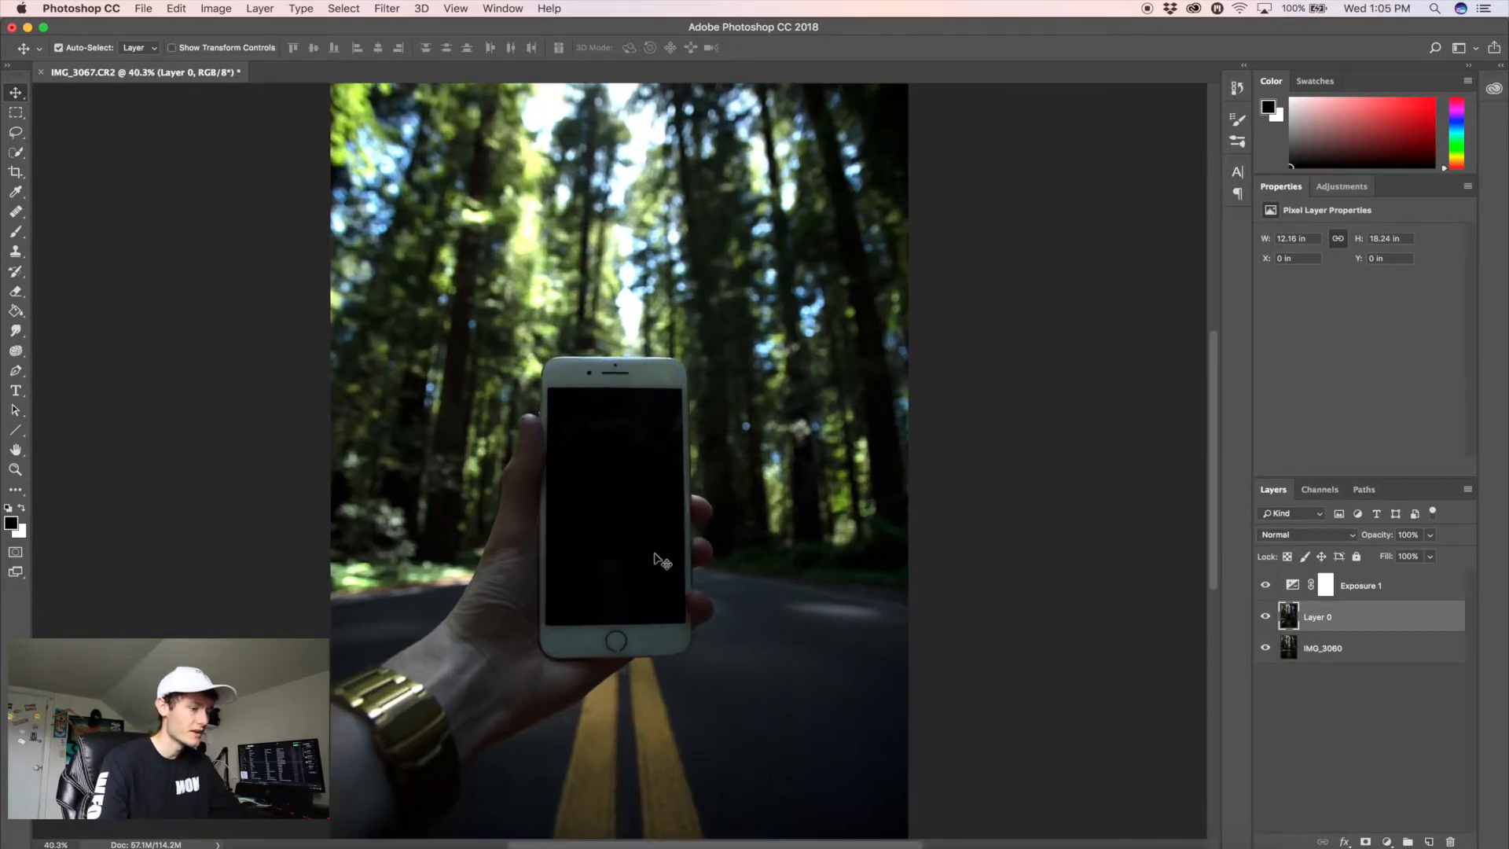
key(p)
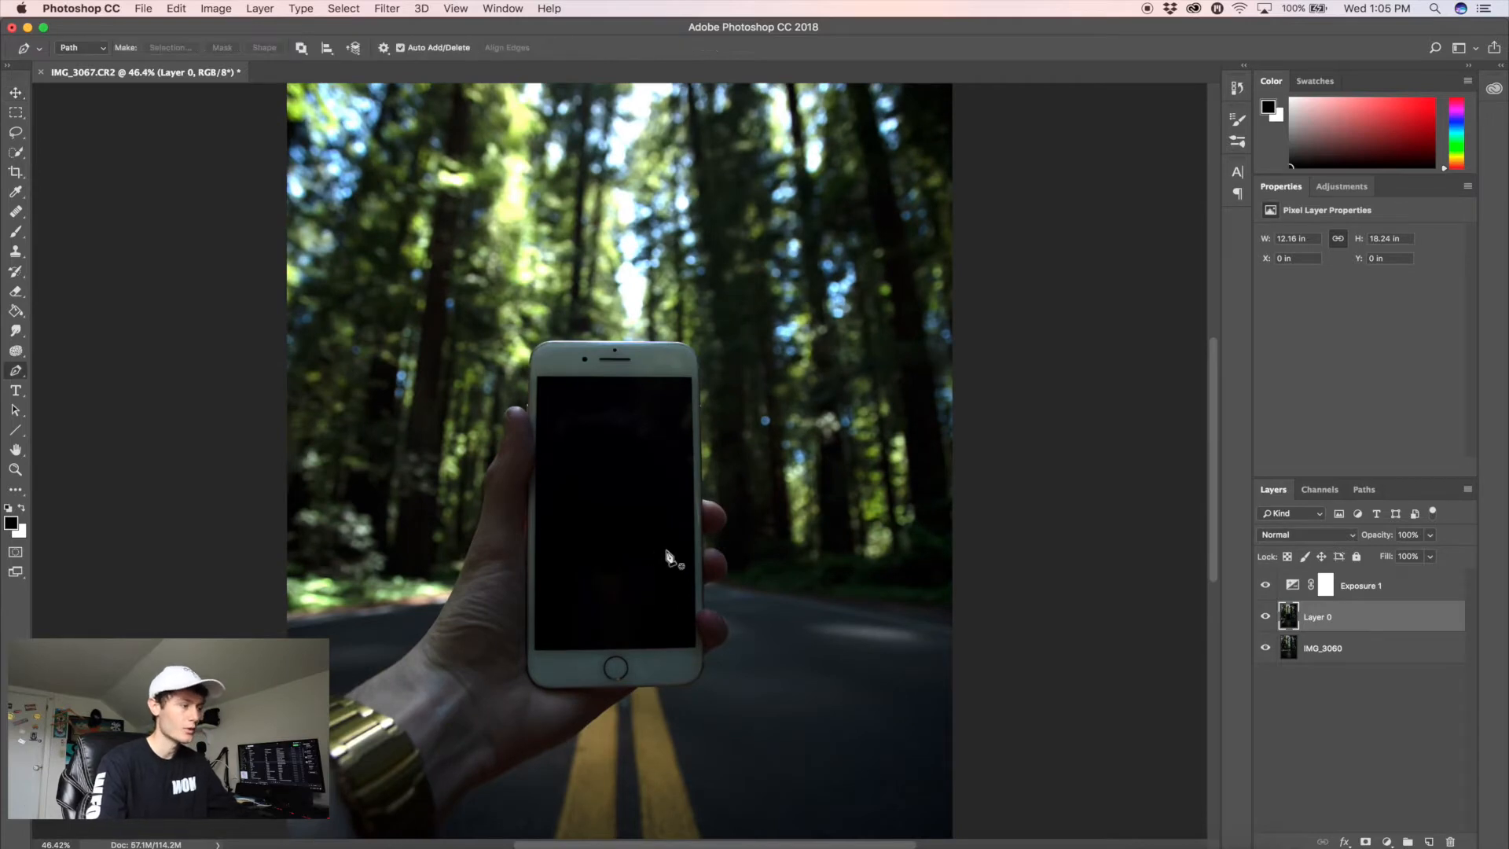
click(13, 372)
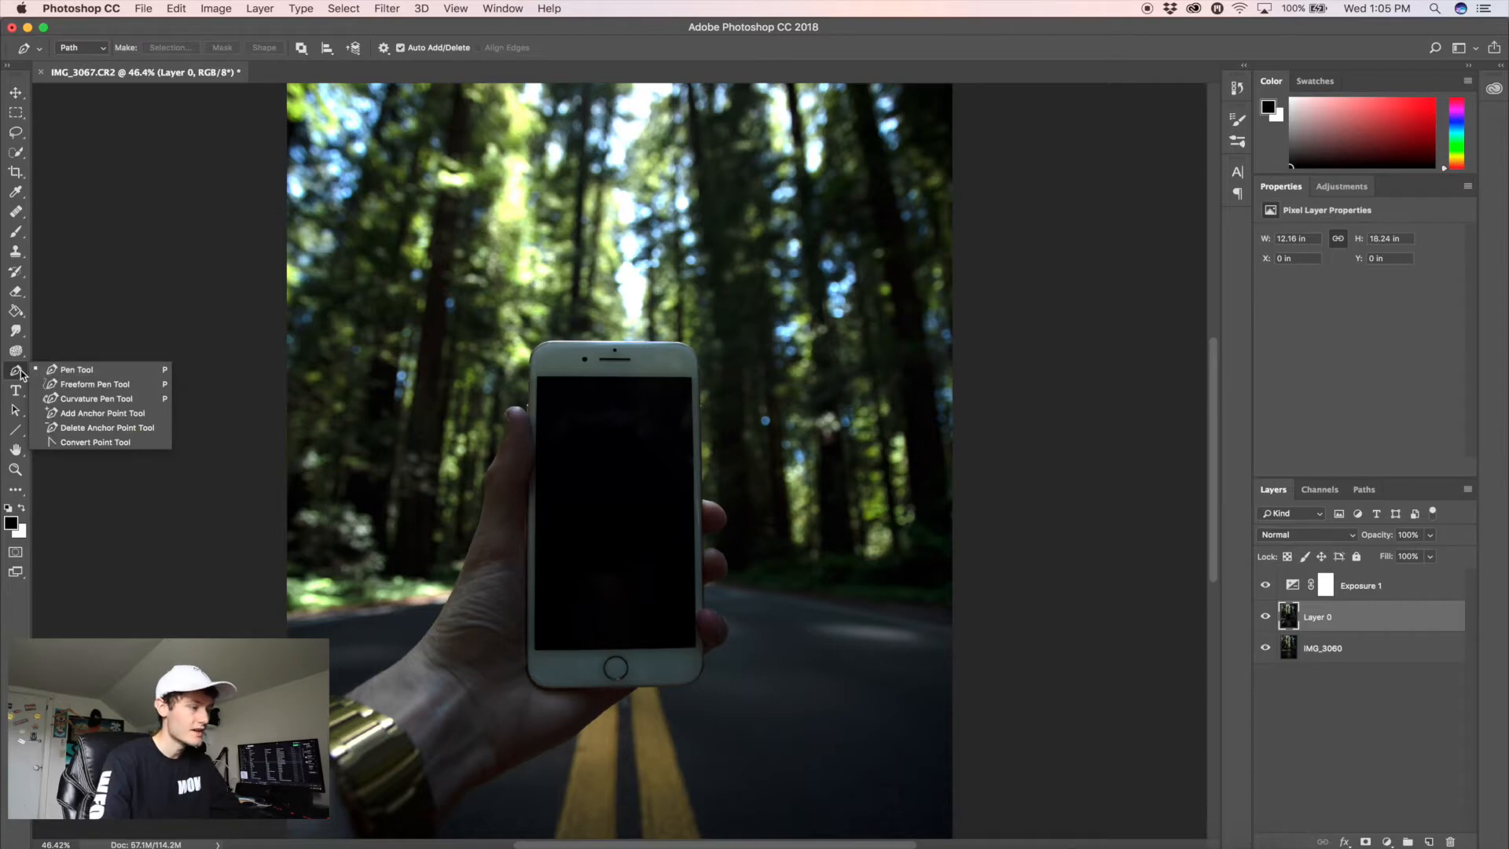
click(76, 369)
click(538, 379)
click(536, 650)
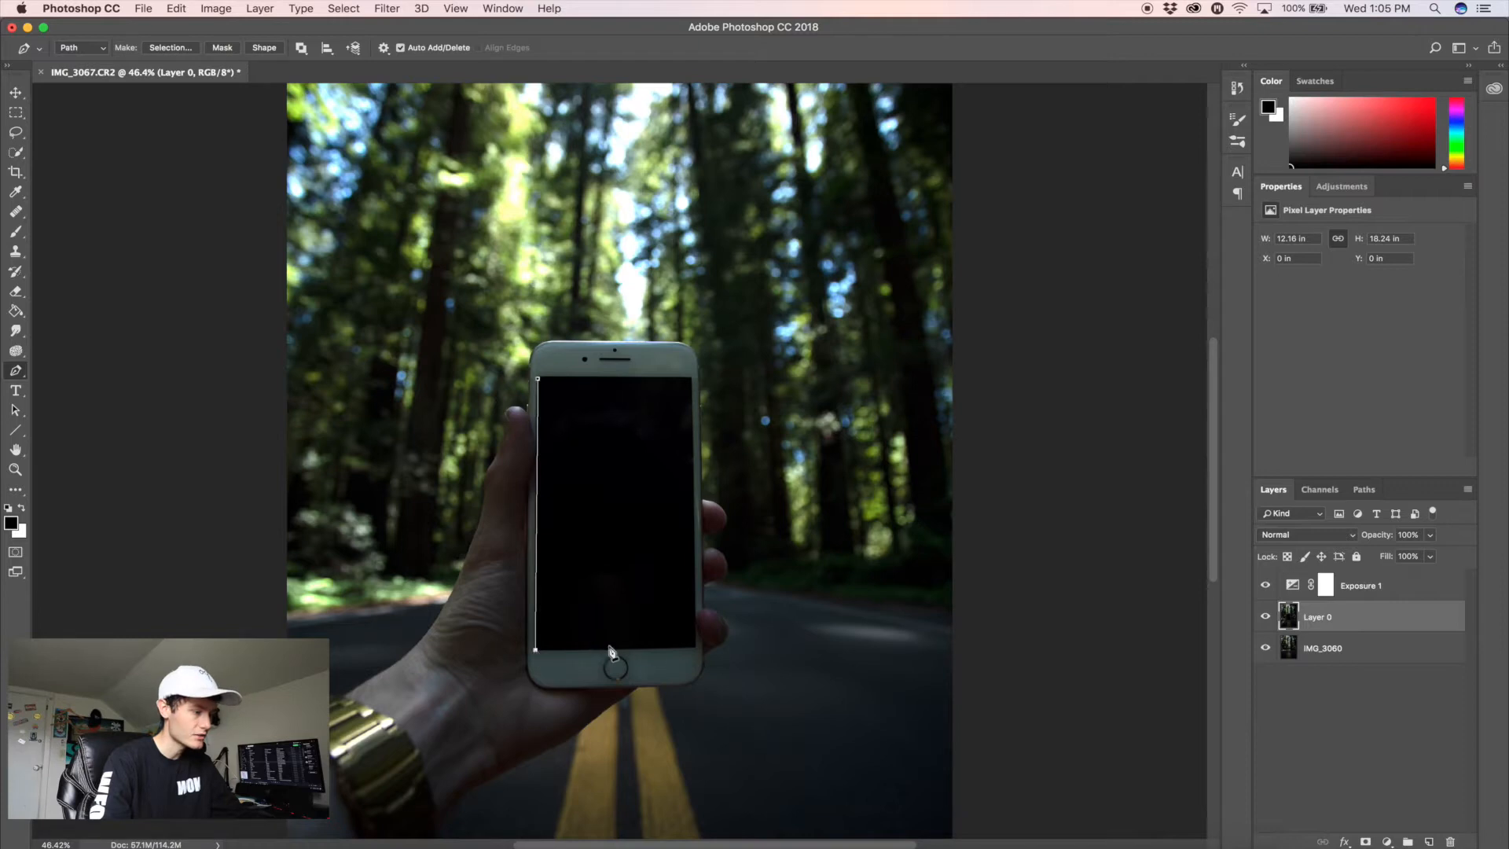
click(696, 648)
click(692, 380)
click(538, 378)
Convert the phone screen path into a new anti-aliased selection.
right_click(595, 469)
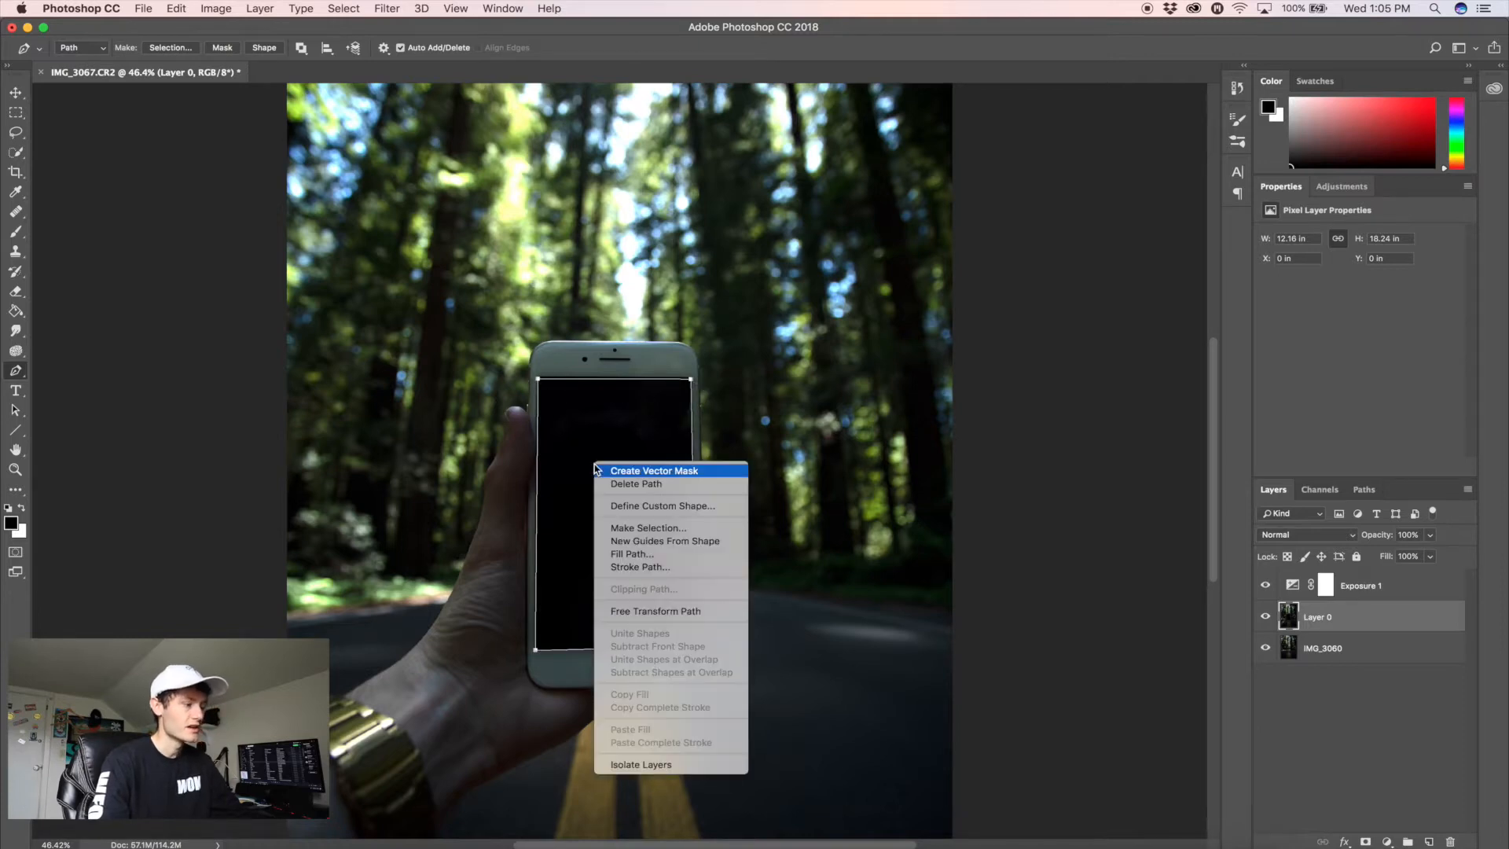
click(612, 529)
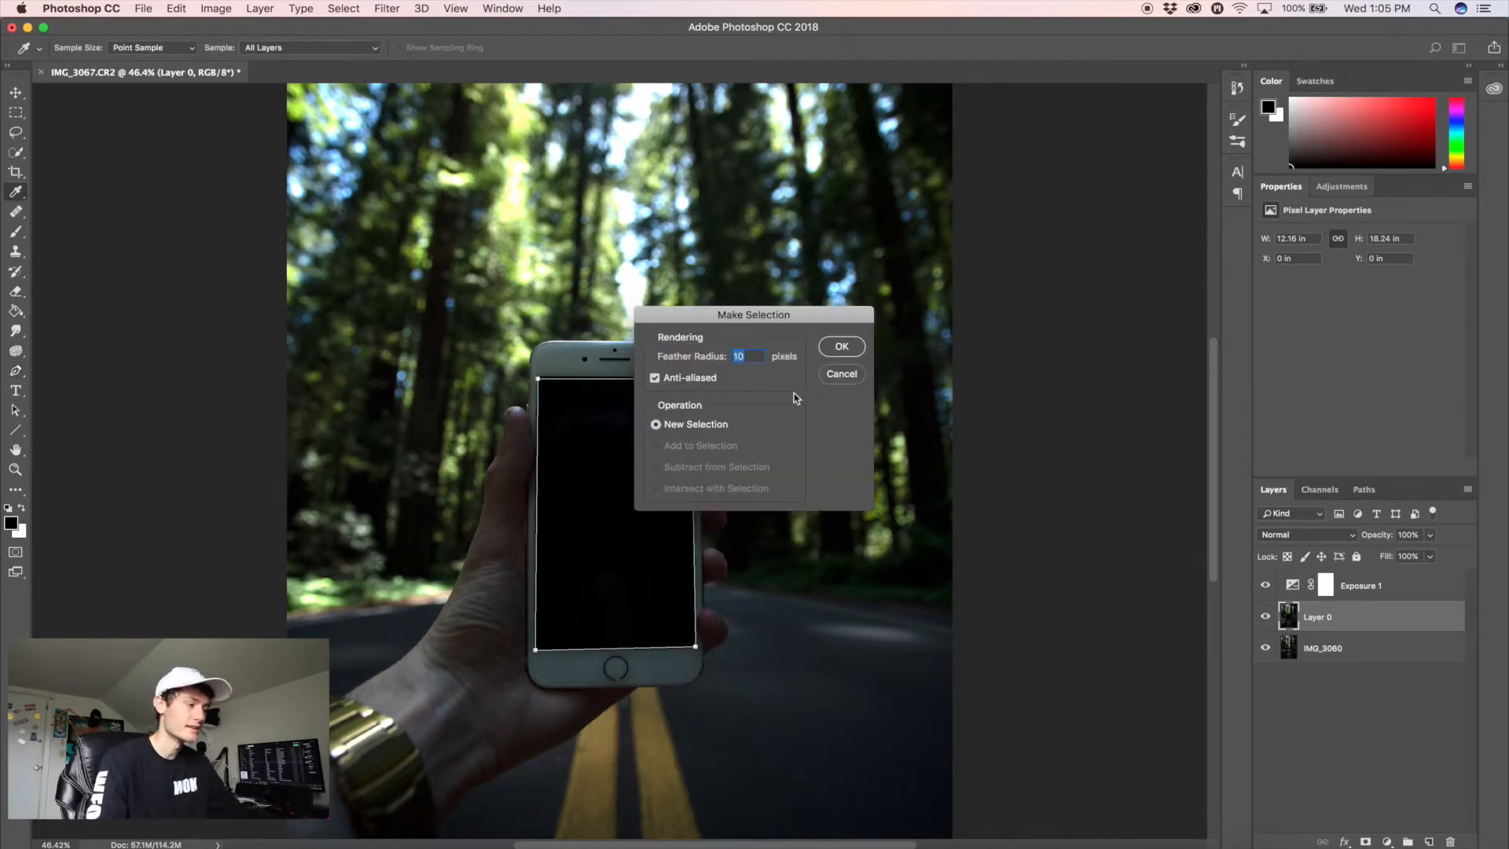
click(842, 346)
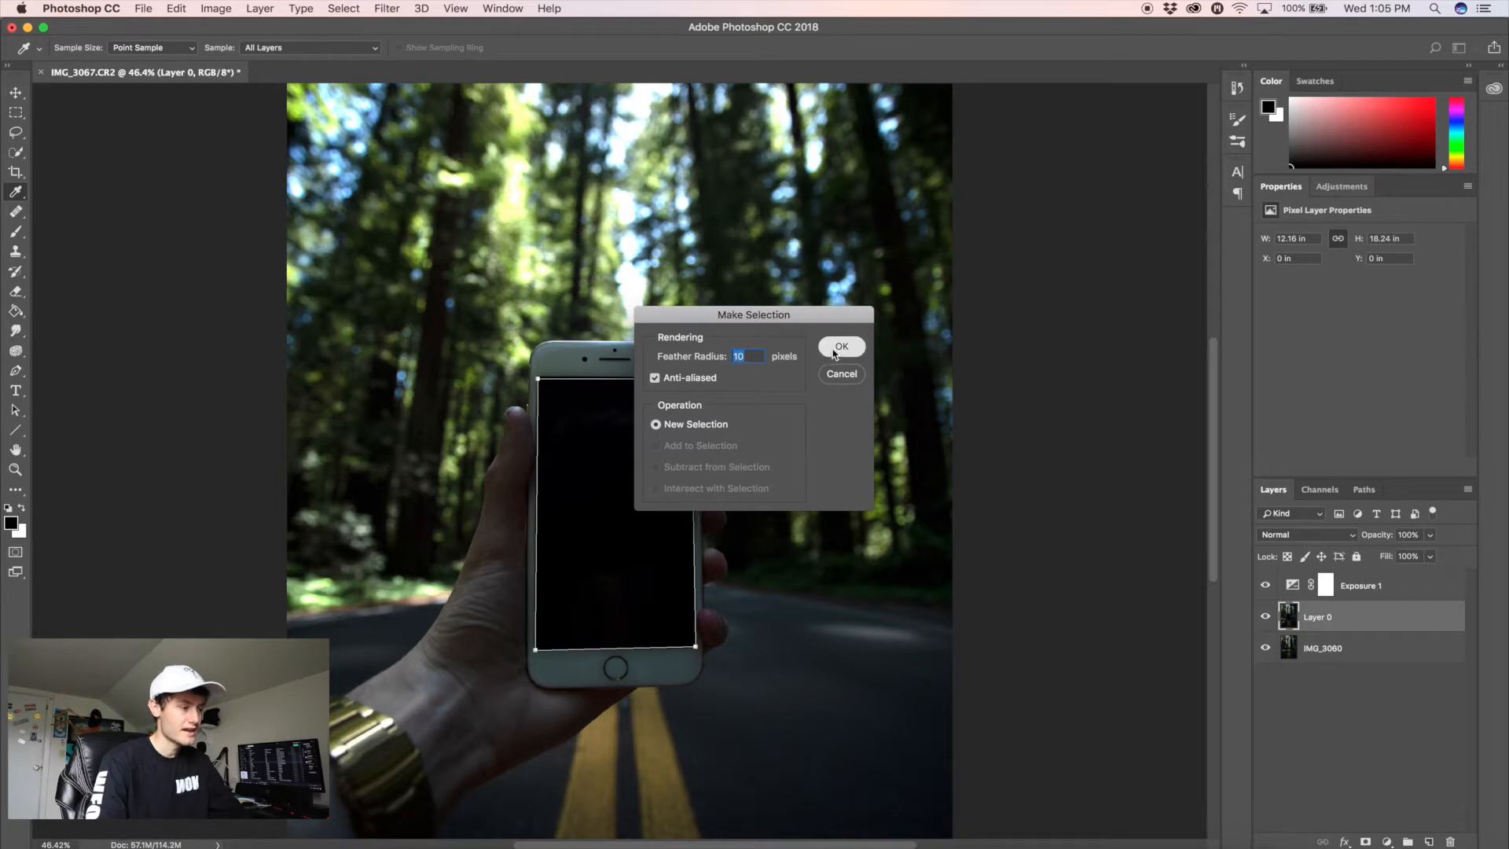
Invert the selection and add it as a layer mask on Layer 0, cutting out the phone screen.
click(358, 9)
click(366, 70)
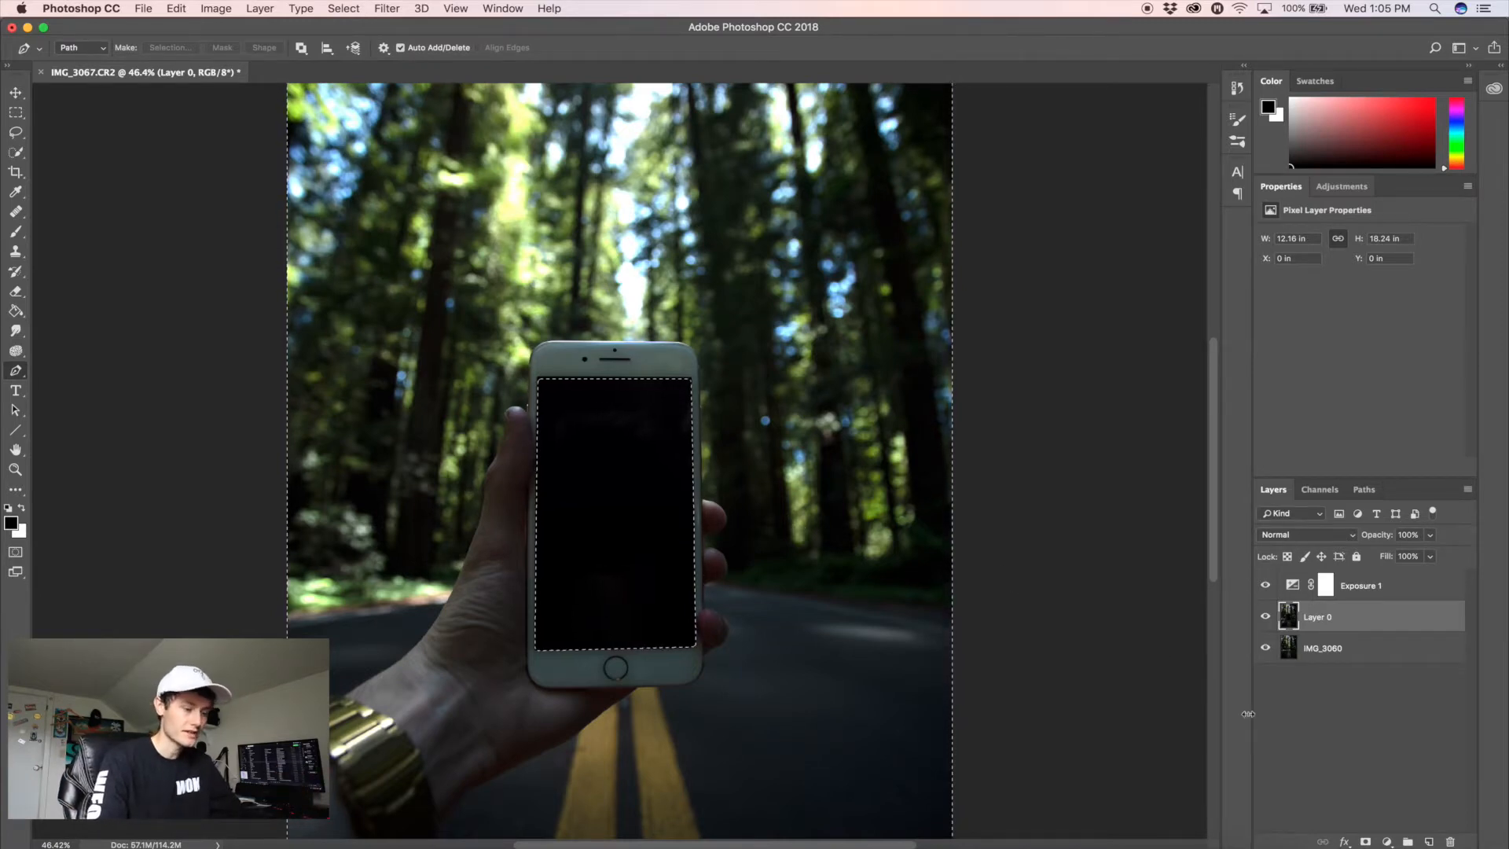
click(1366, 842)
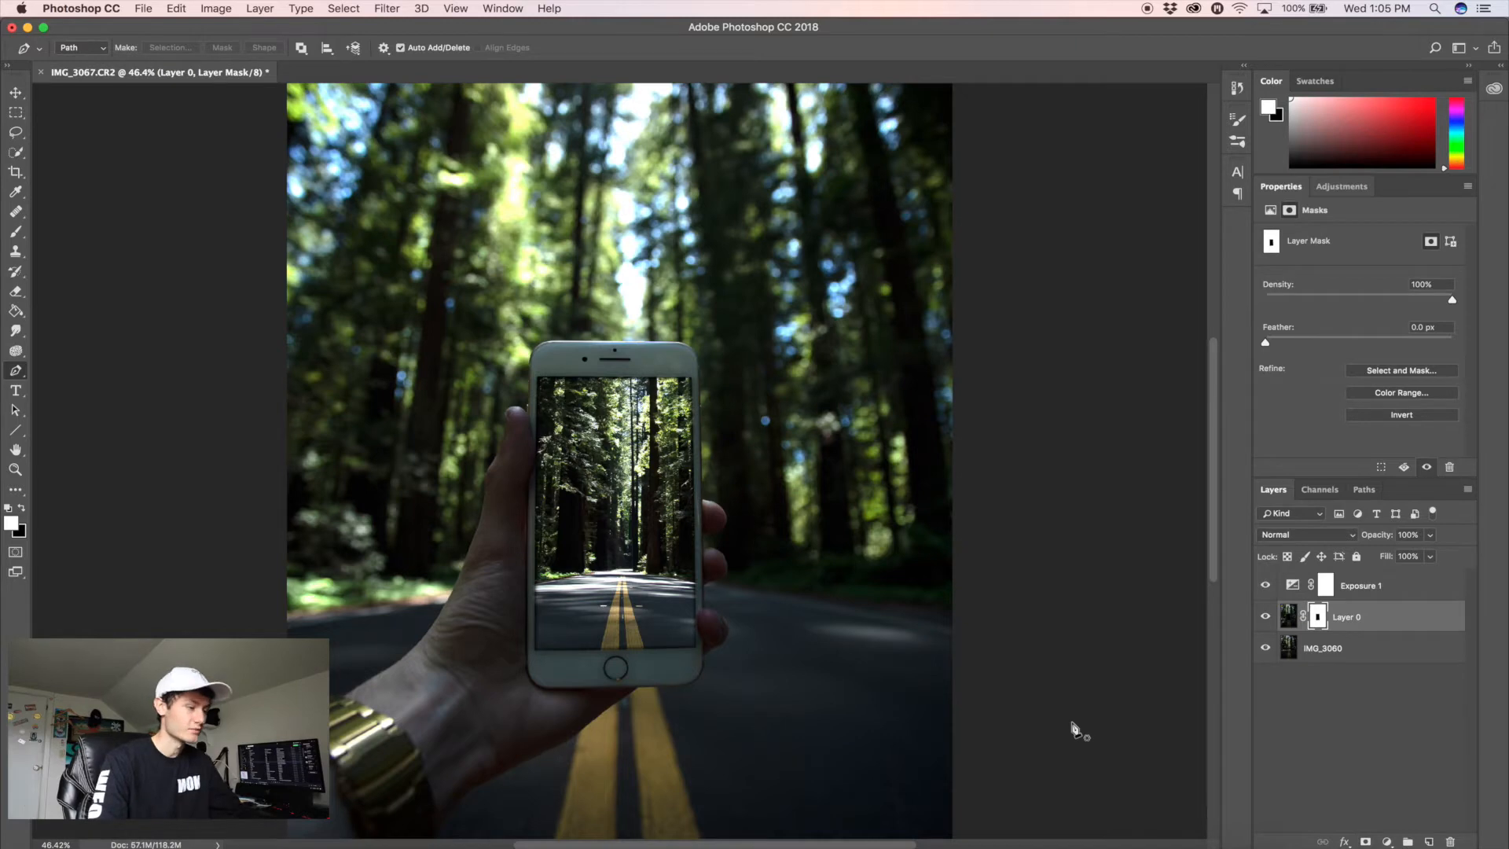
Outline the yellow road lines from the bottom edge of the phone screen to below the photo's lower edge with the Polygonal Lasso.
scroll(720, 643, down, 1)
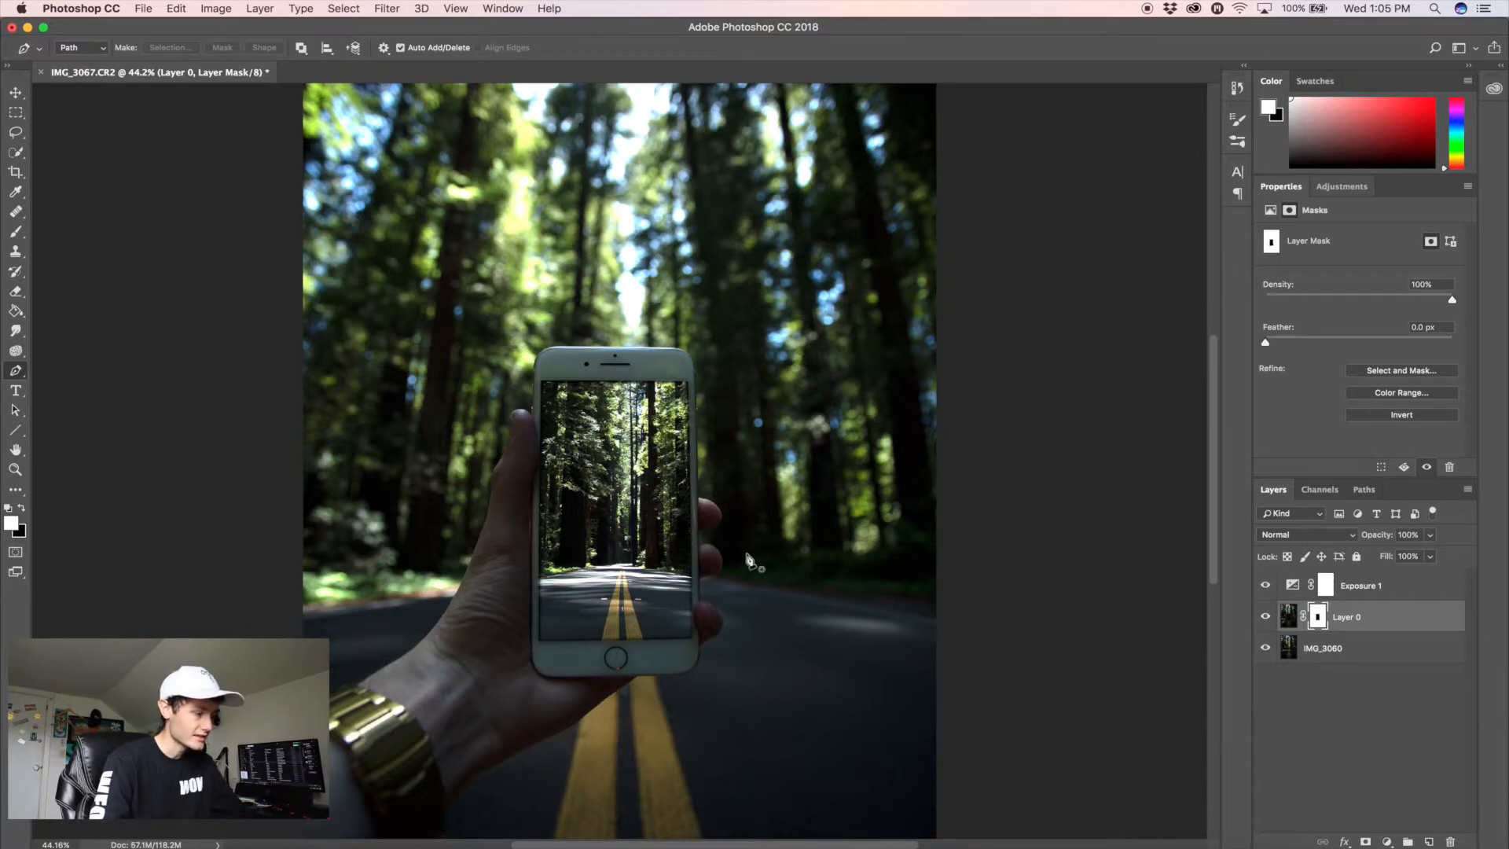
scroll(651, 575, up, 2)
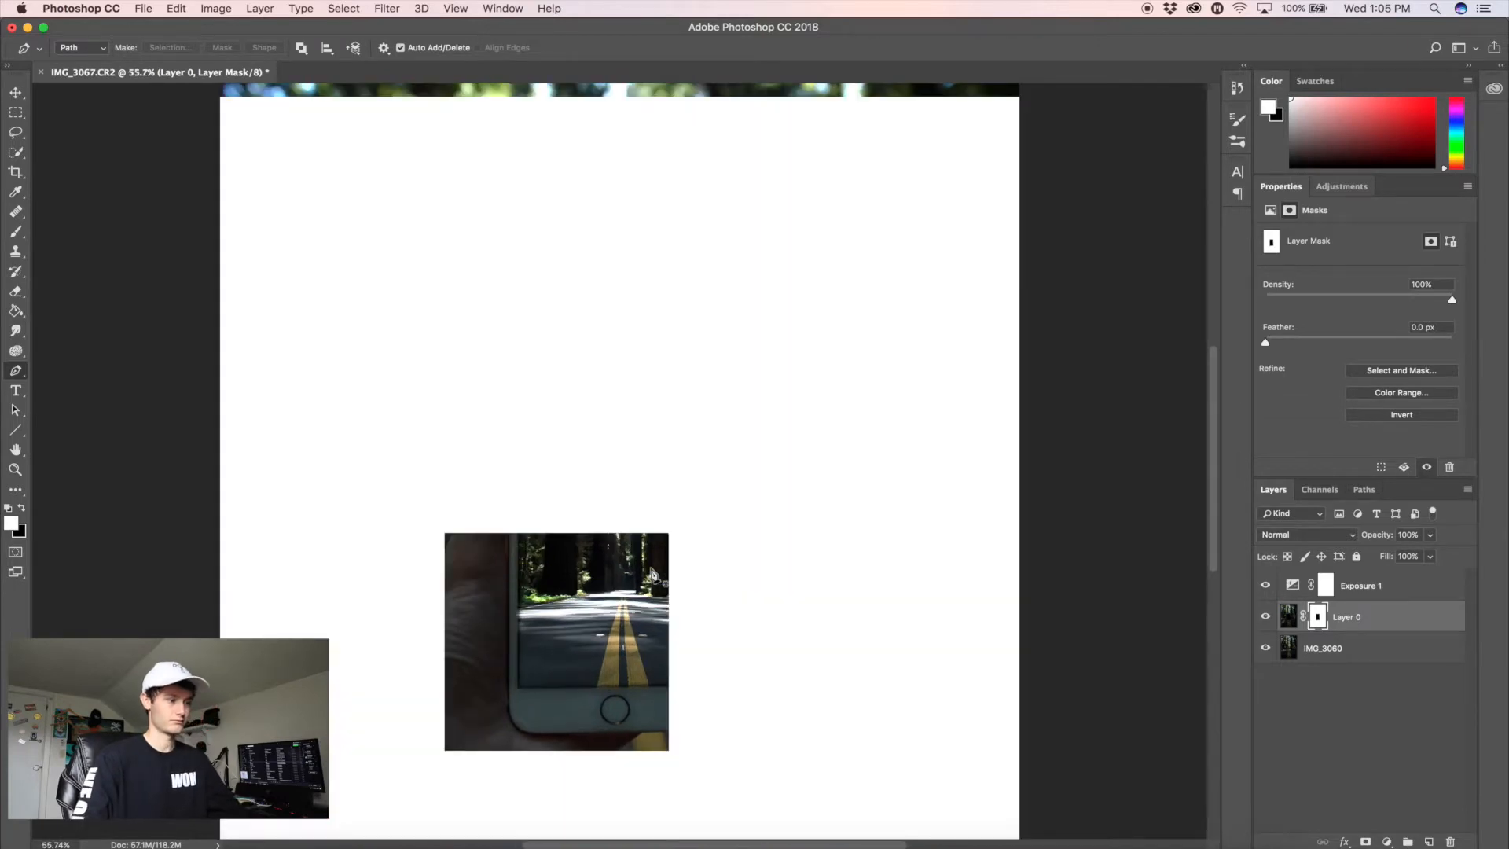
scroll(652, 575, down, 1)
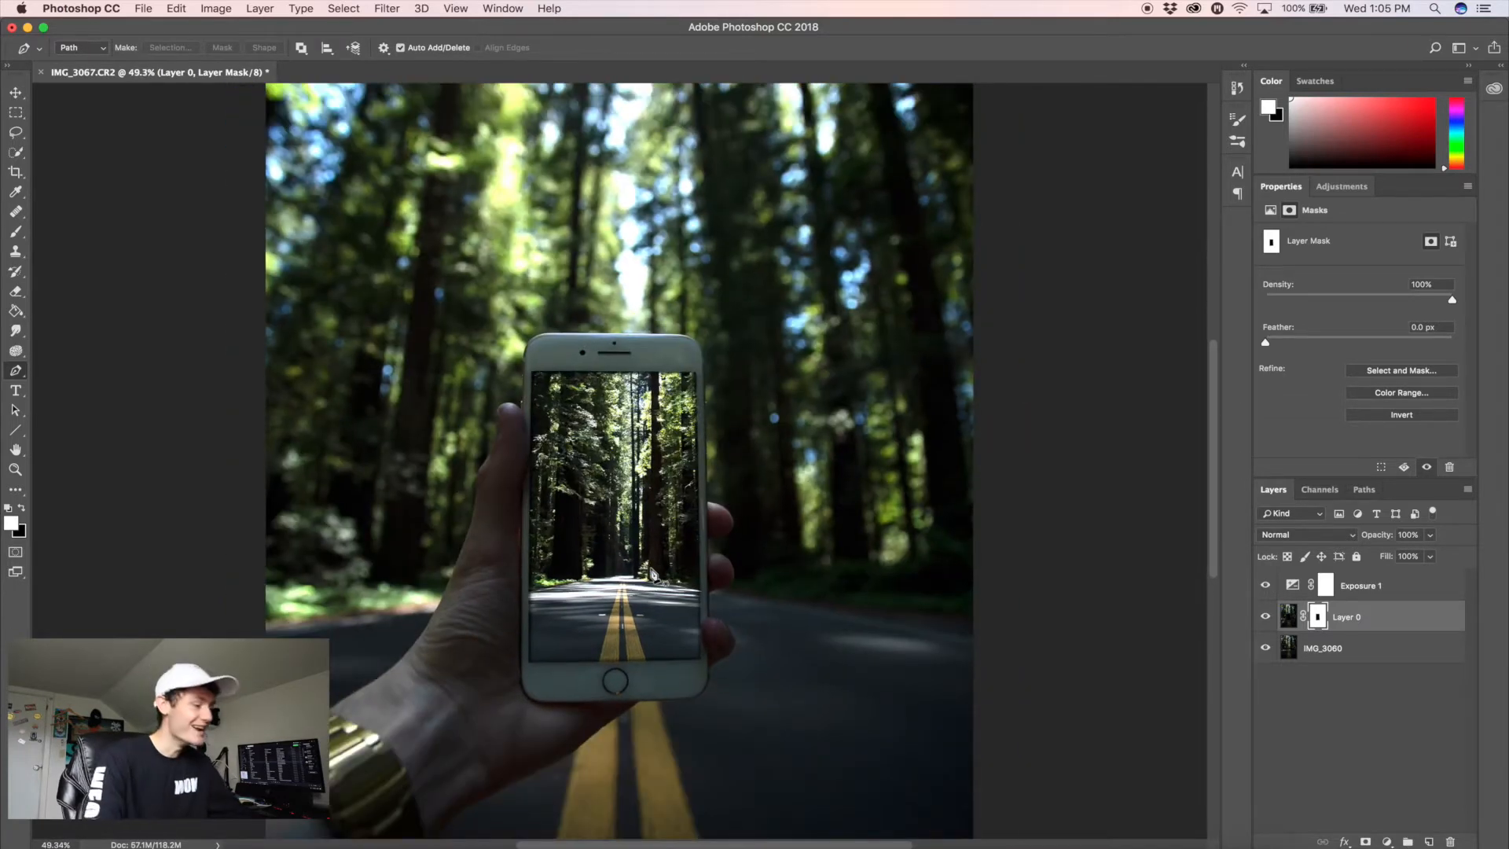
scroll(272, 296, down, 3)
key(v)
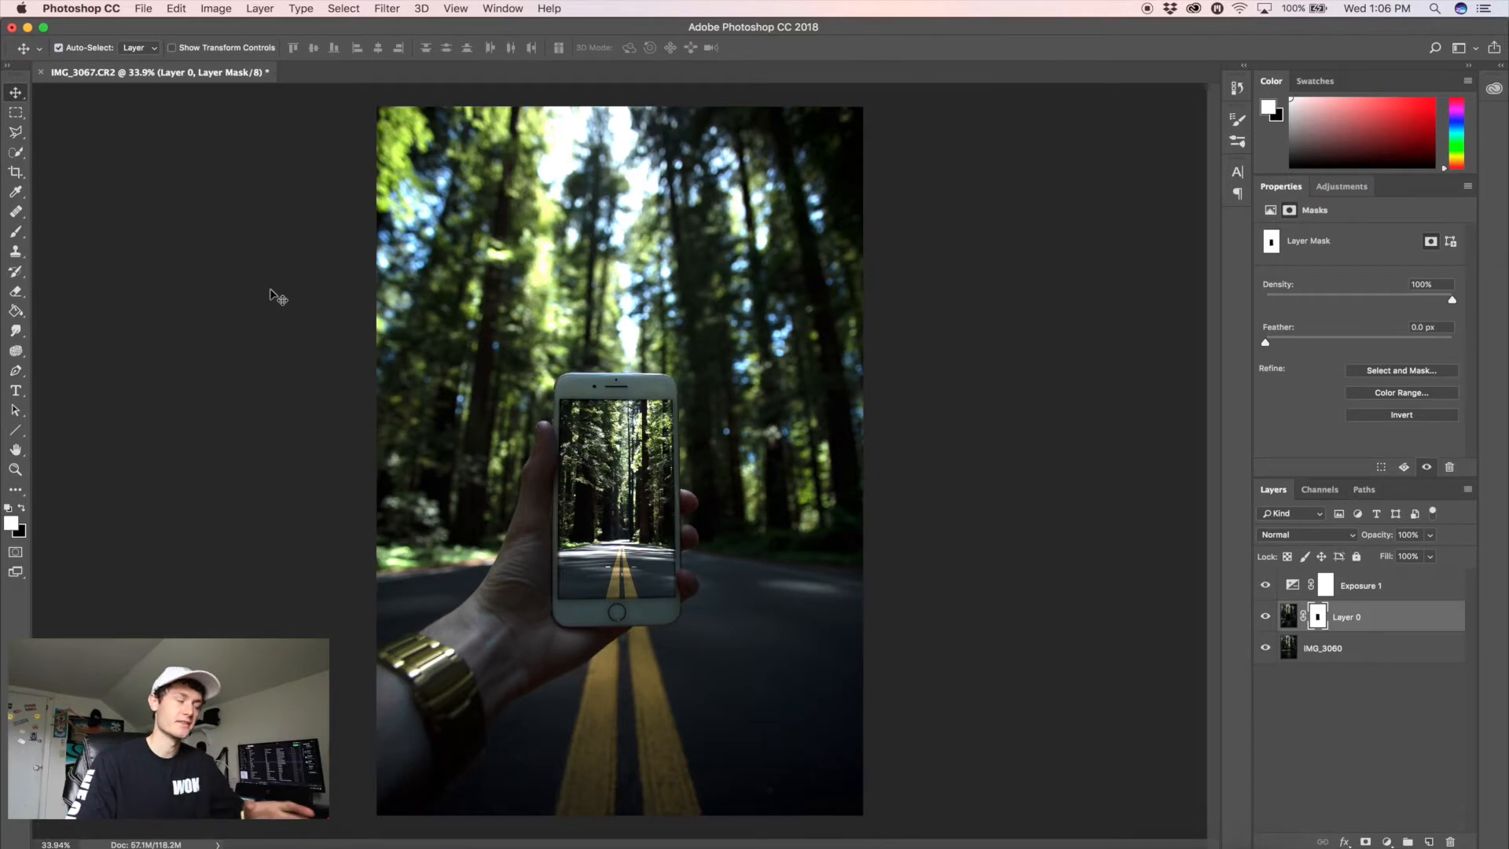
click(16, 132)
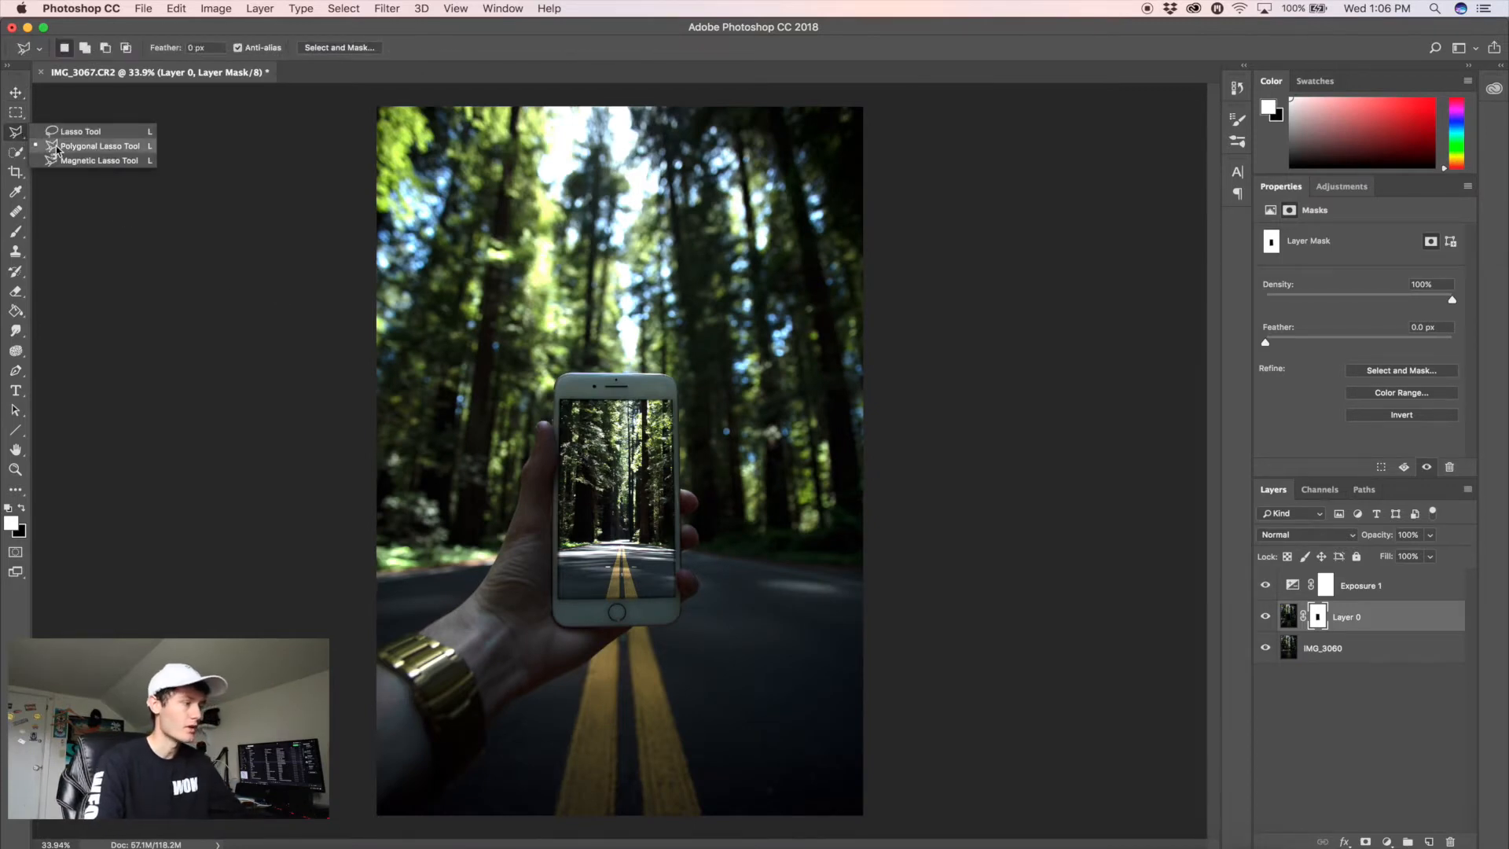
click(86, 146)
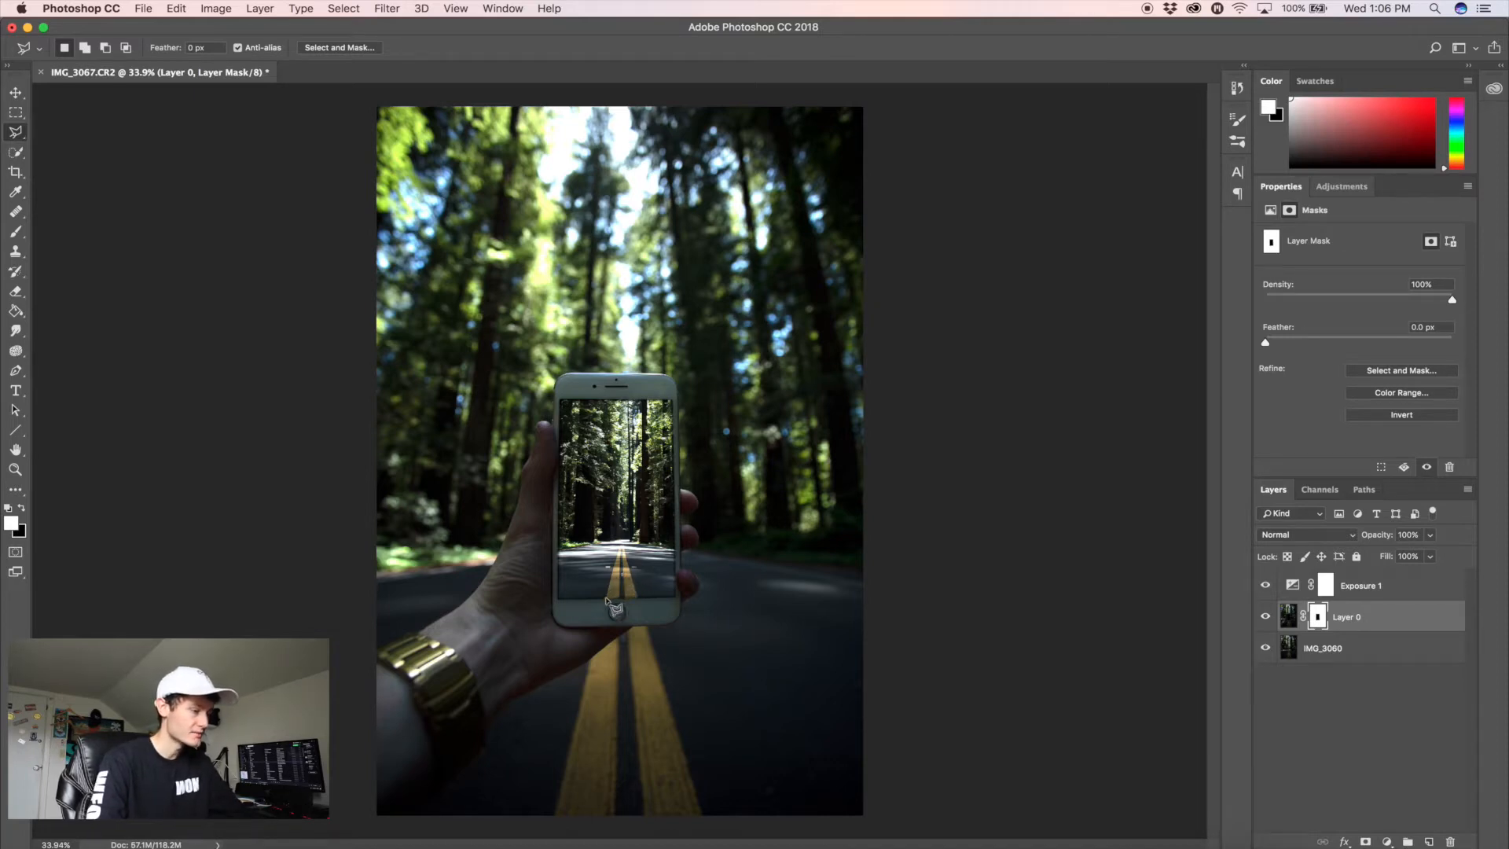
click(606, 601)
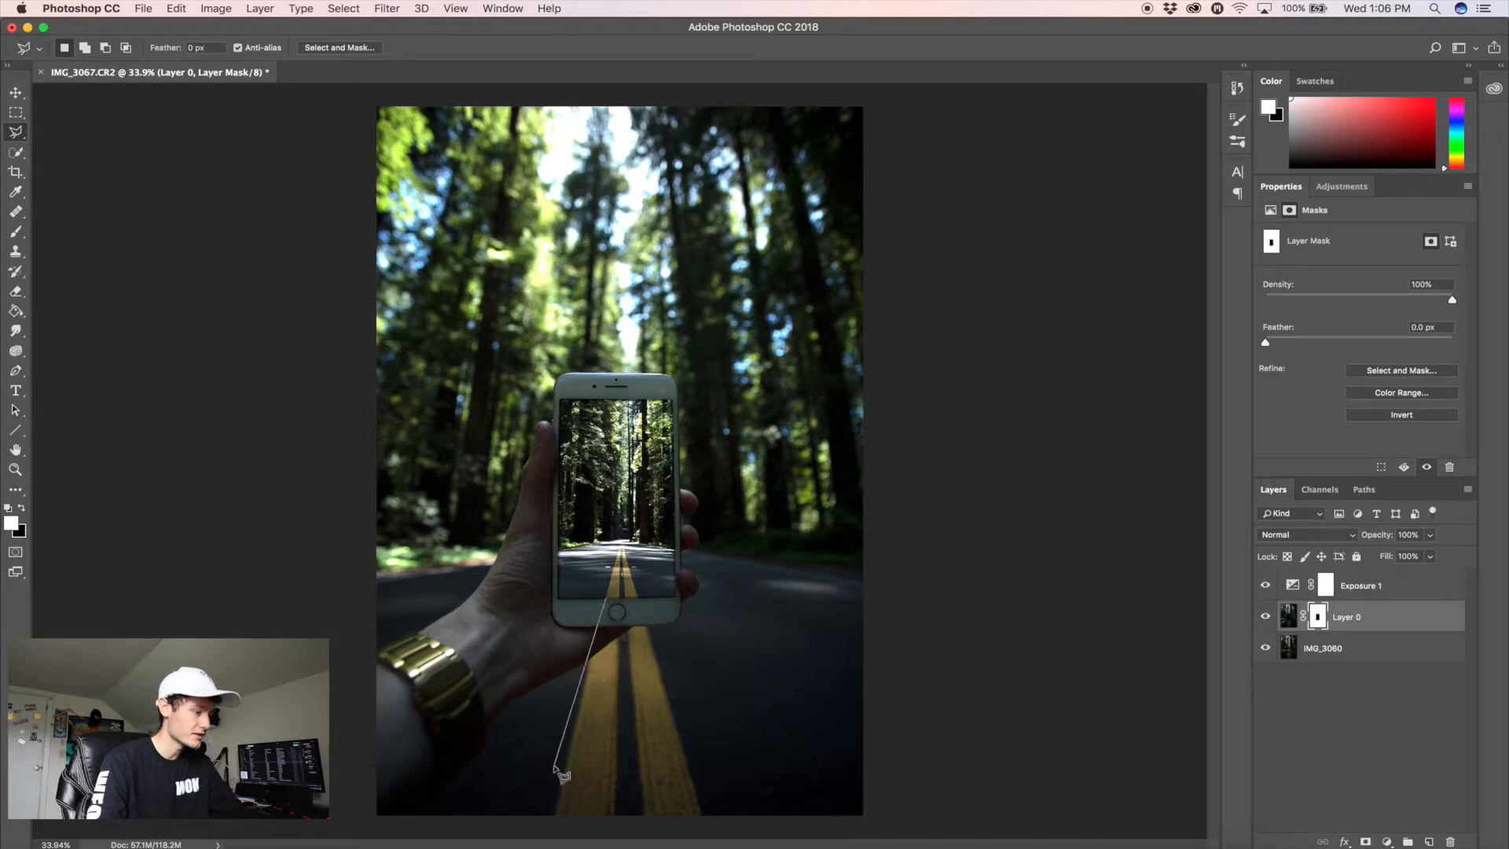
click(550, 826)
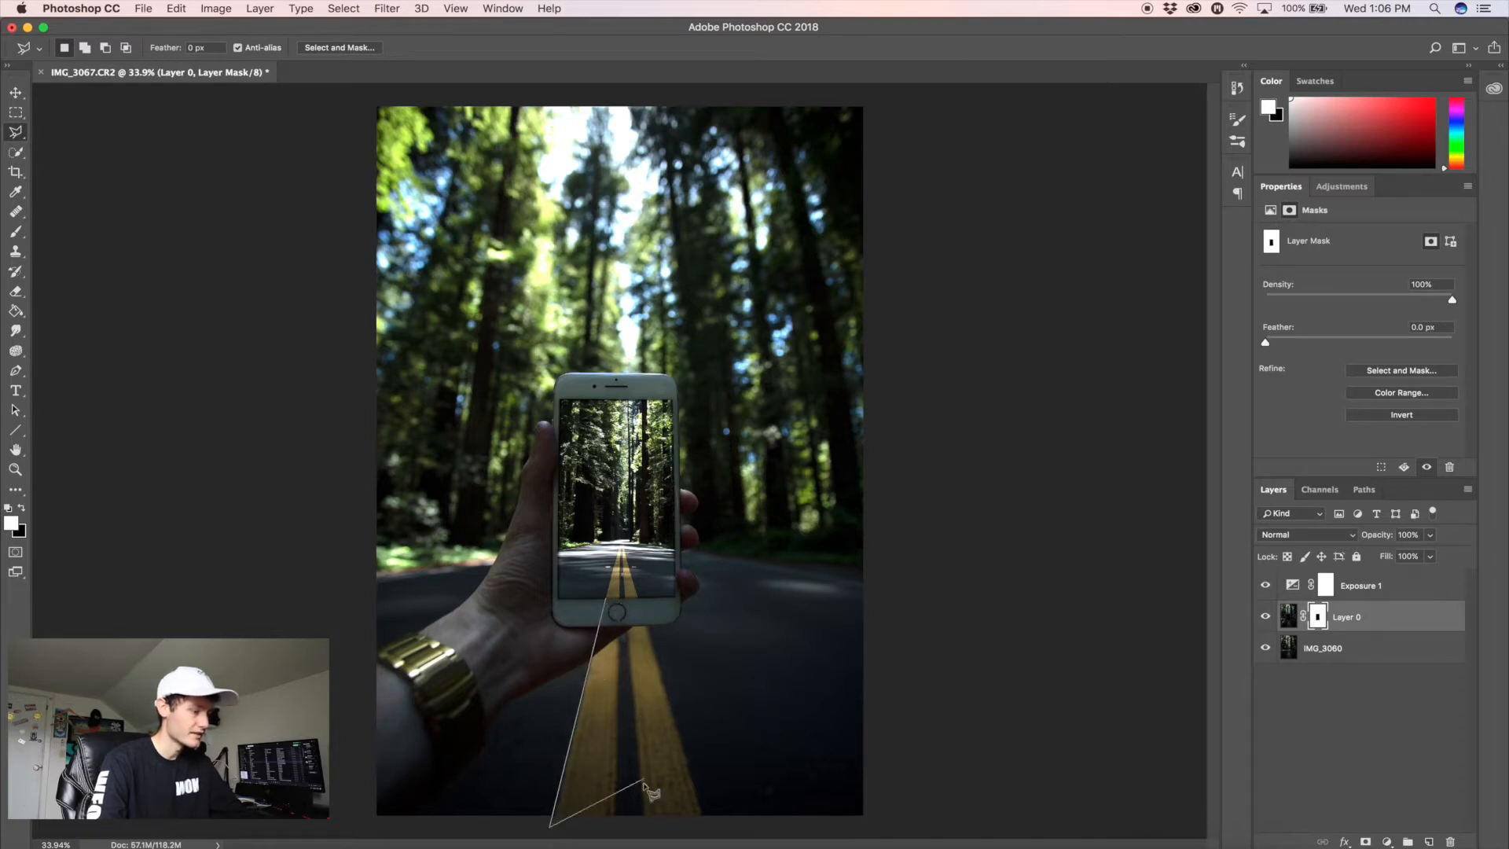
click(708, 829)
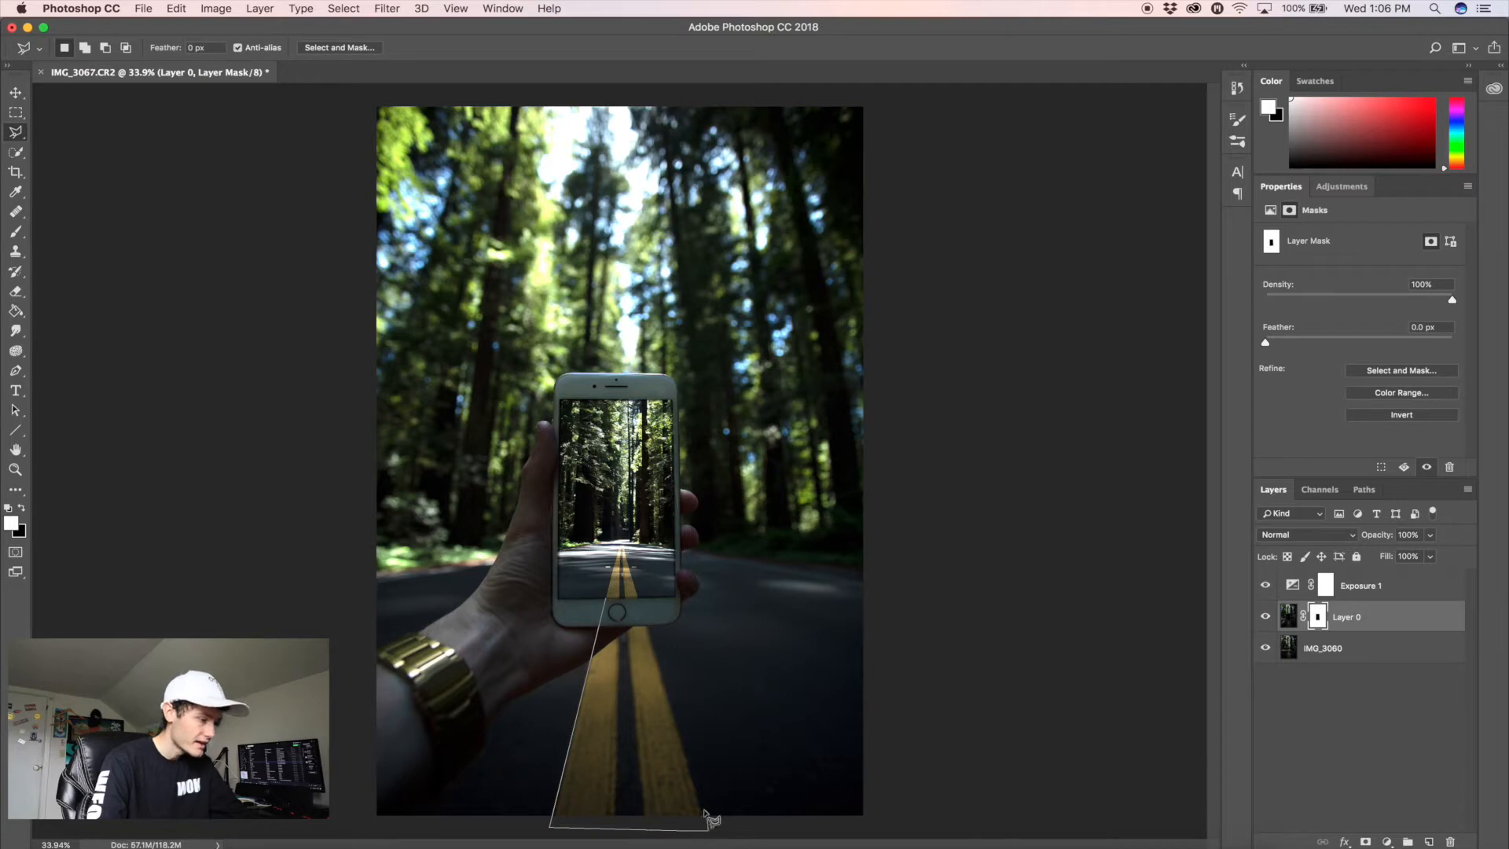
click(642, 597)
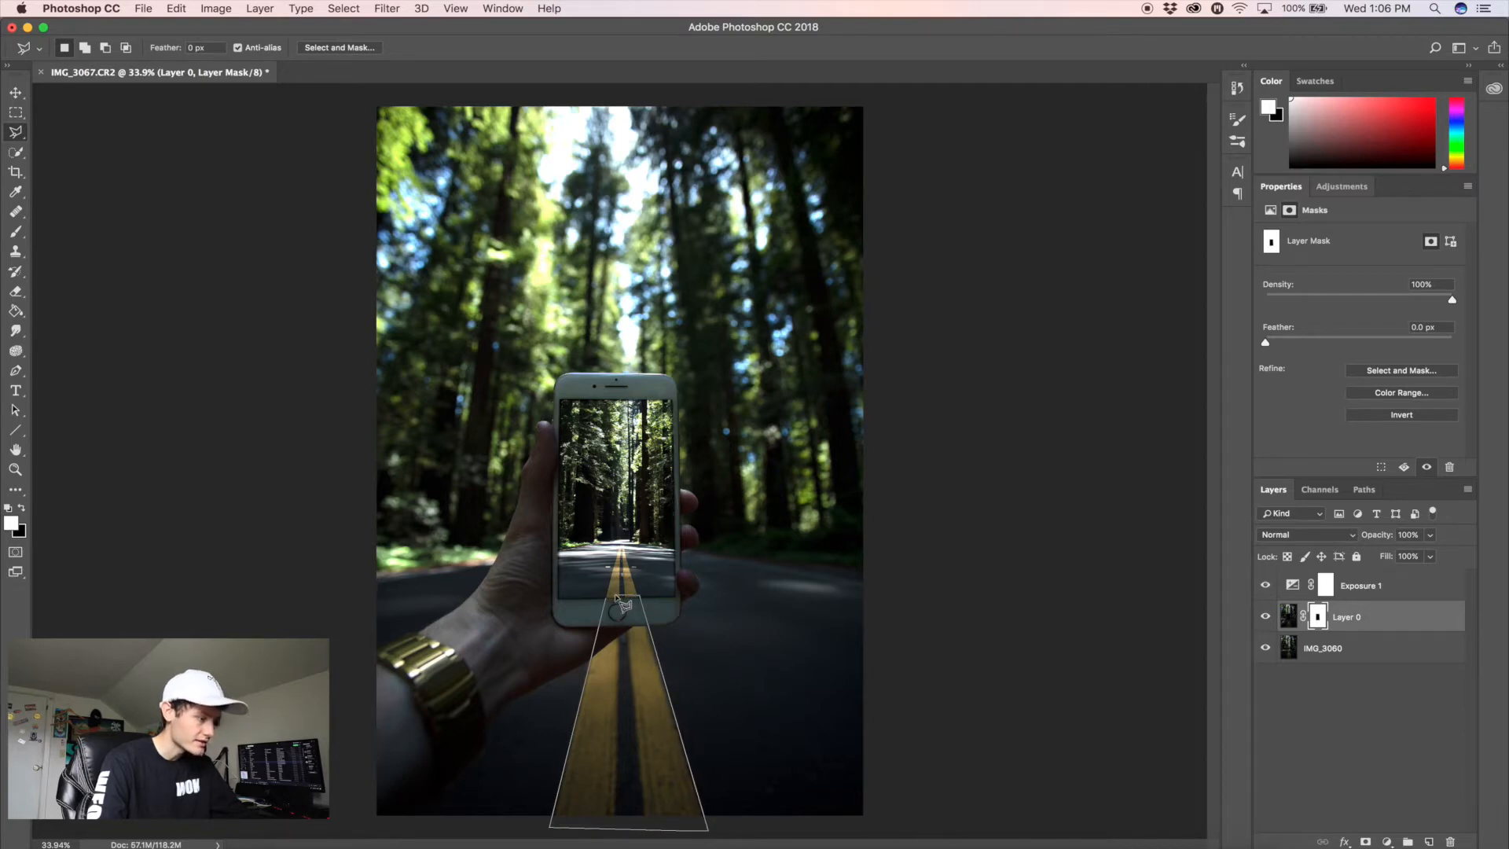
click(608, 600)
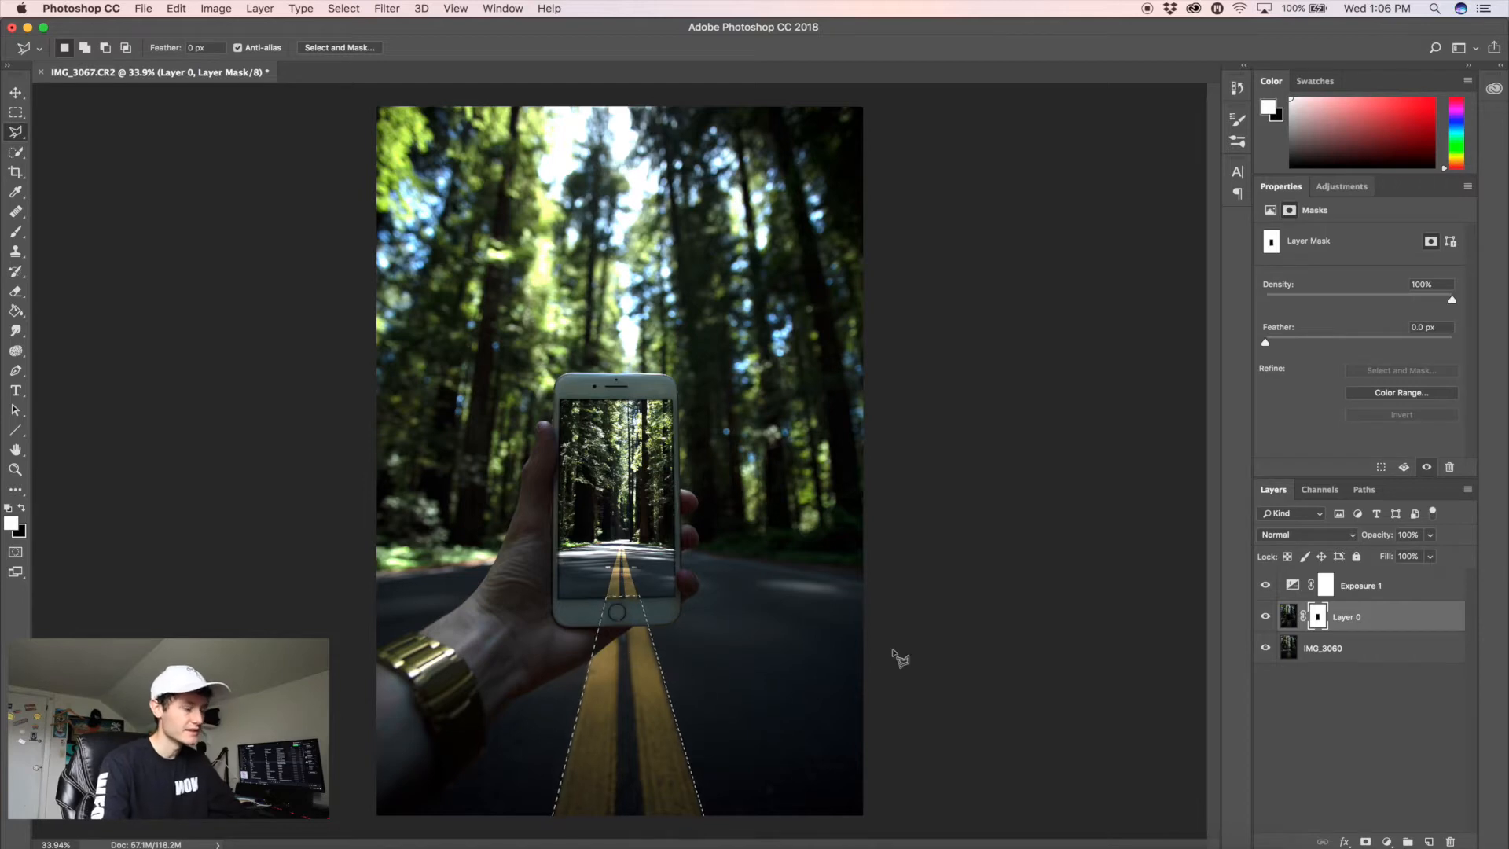
Clear the selected road-line area from Layer 0's mask to reveal the photo beneath, and deselect.
key(BackSpace)
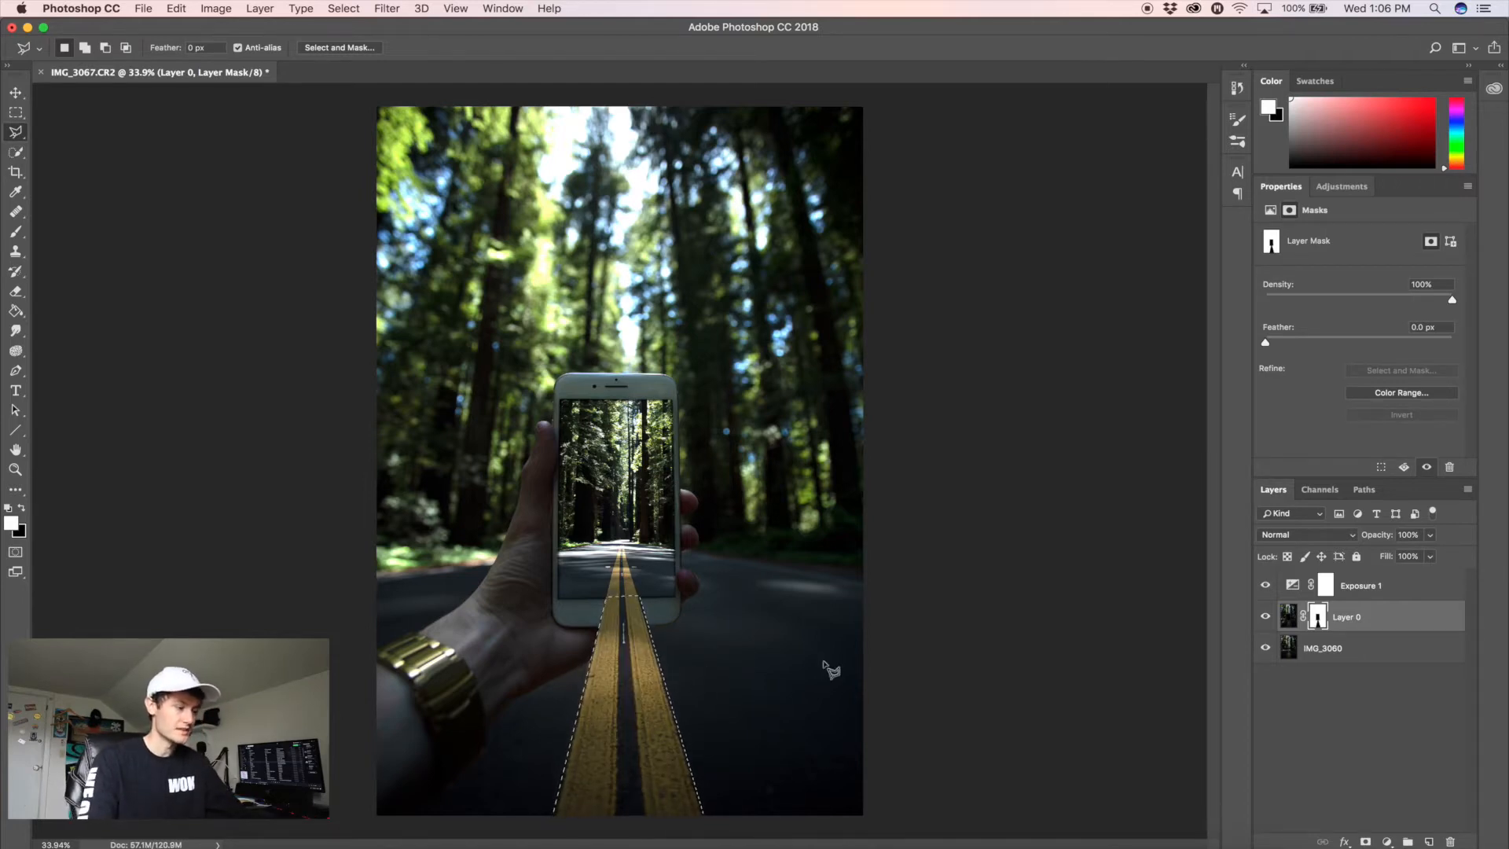
key(super+d)
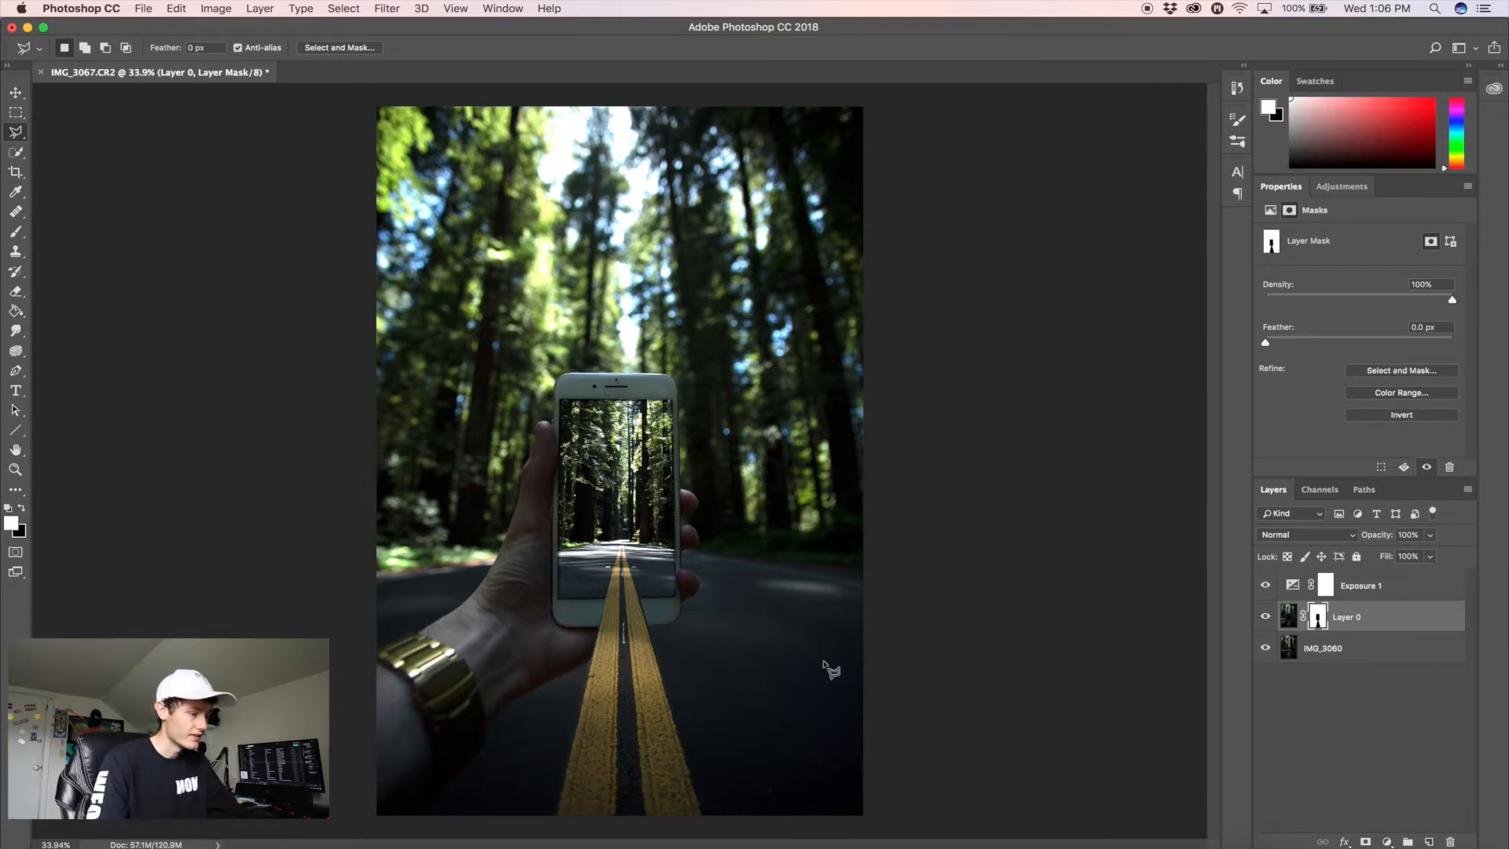
scroll(722, 680, up, 2)
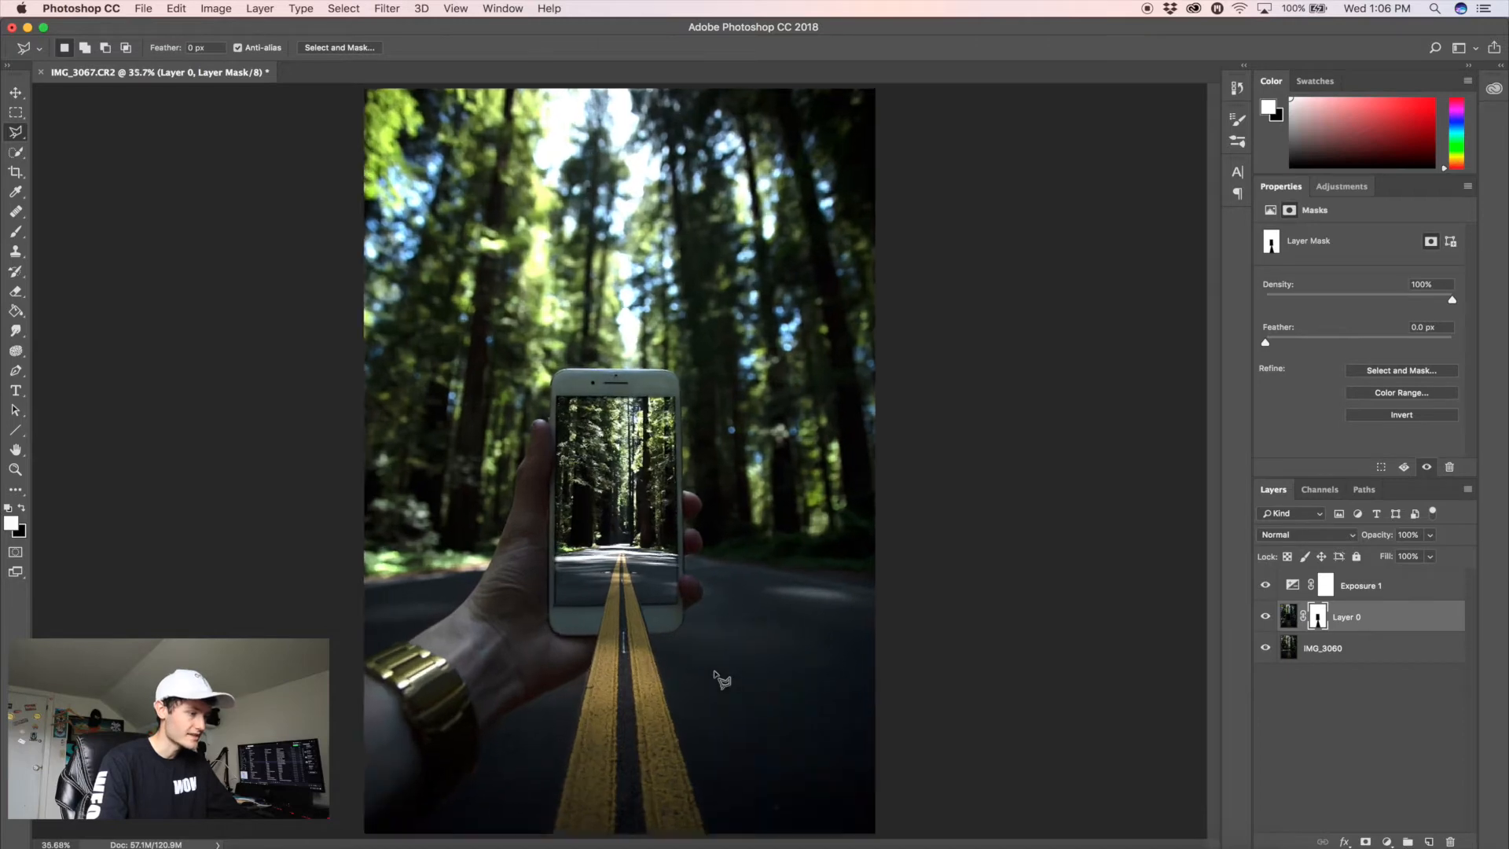
scroll(721, 679, down, 3)
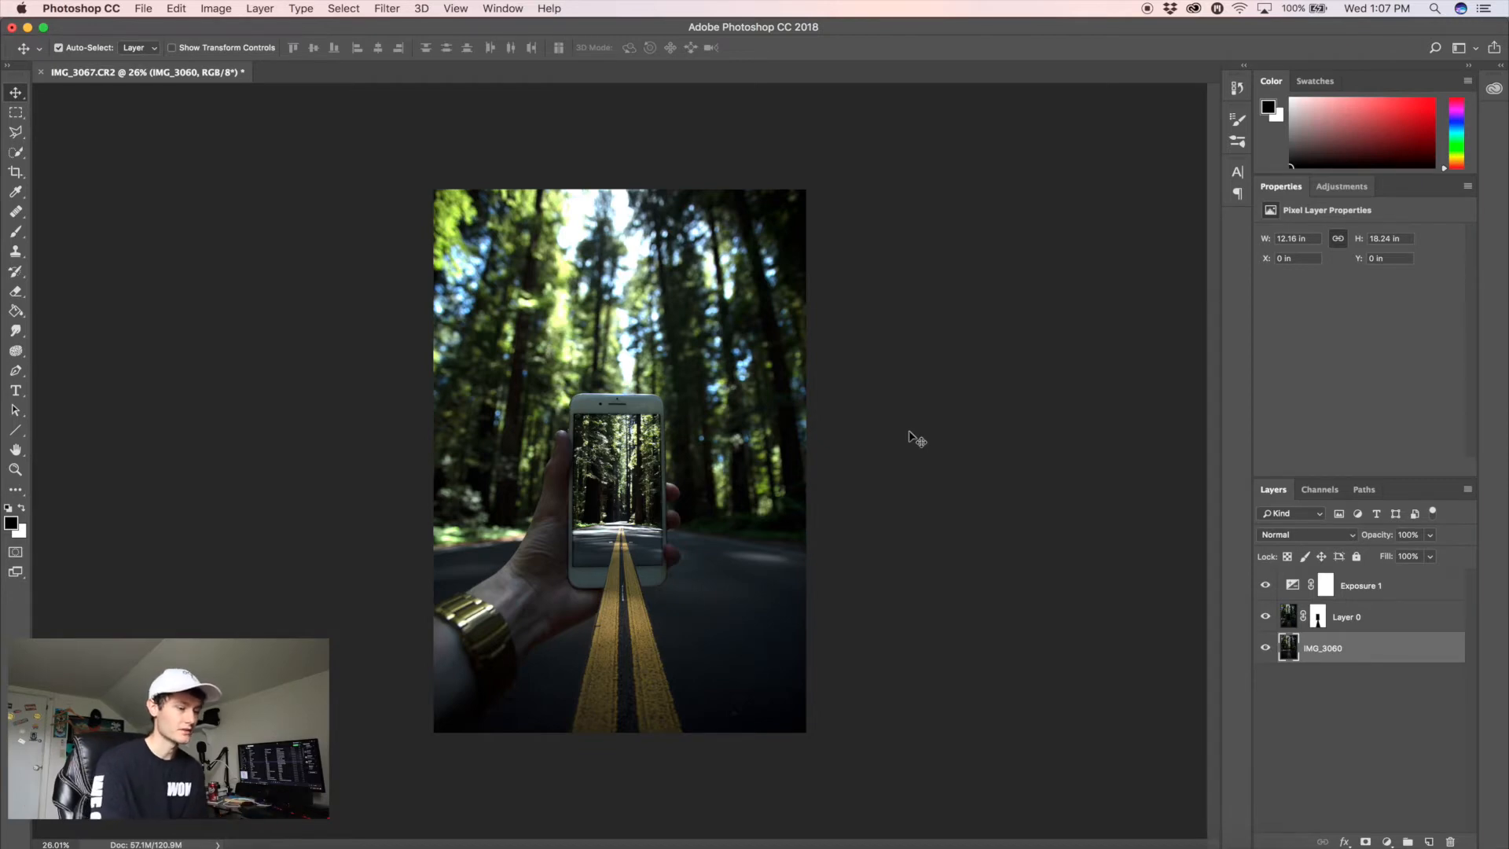
Raise the exposure of the Exposure 1 adjustment layer to +2.86.
click(1318, 618)
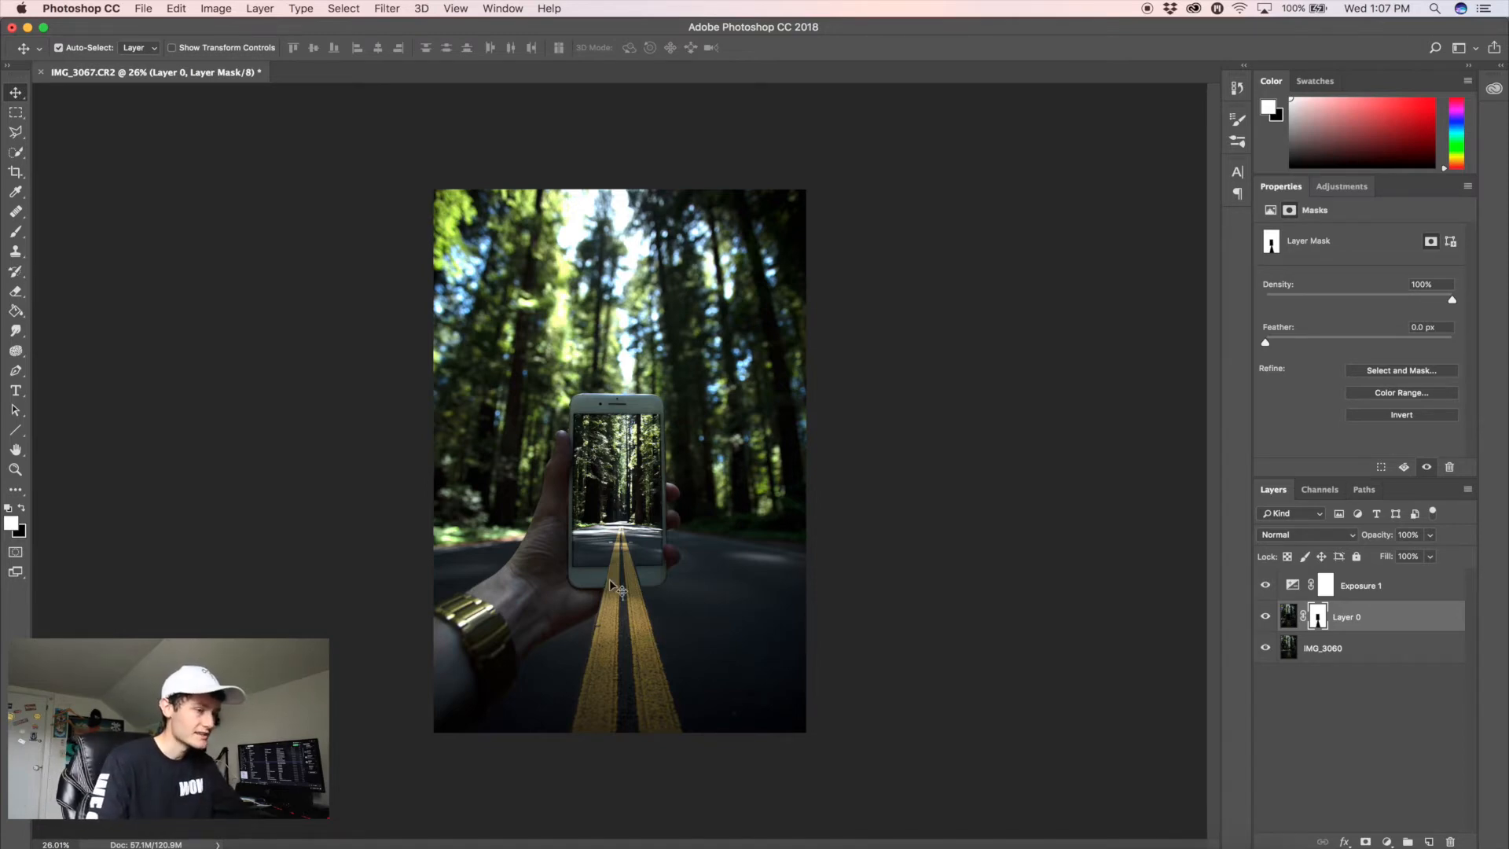
click(1353, 585)
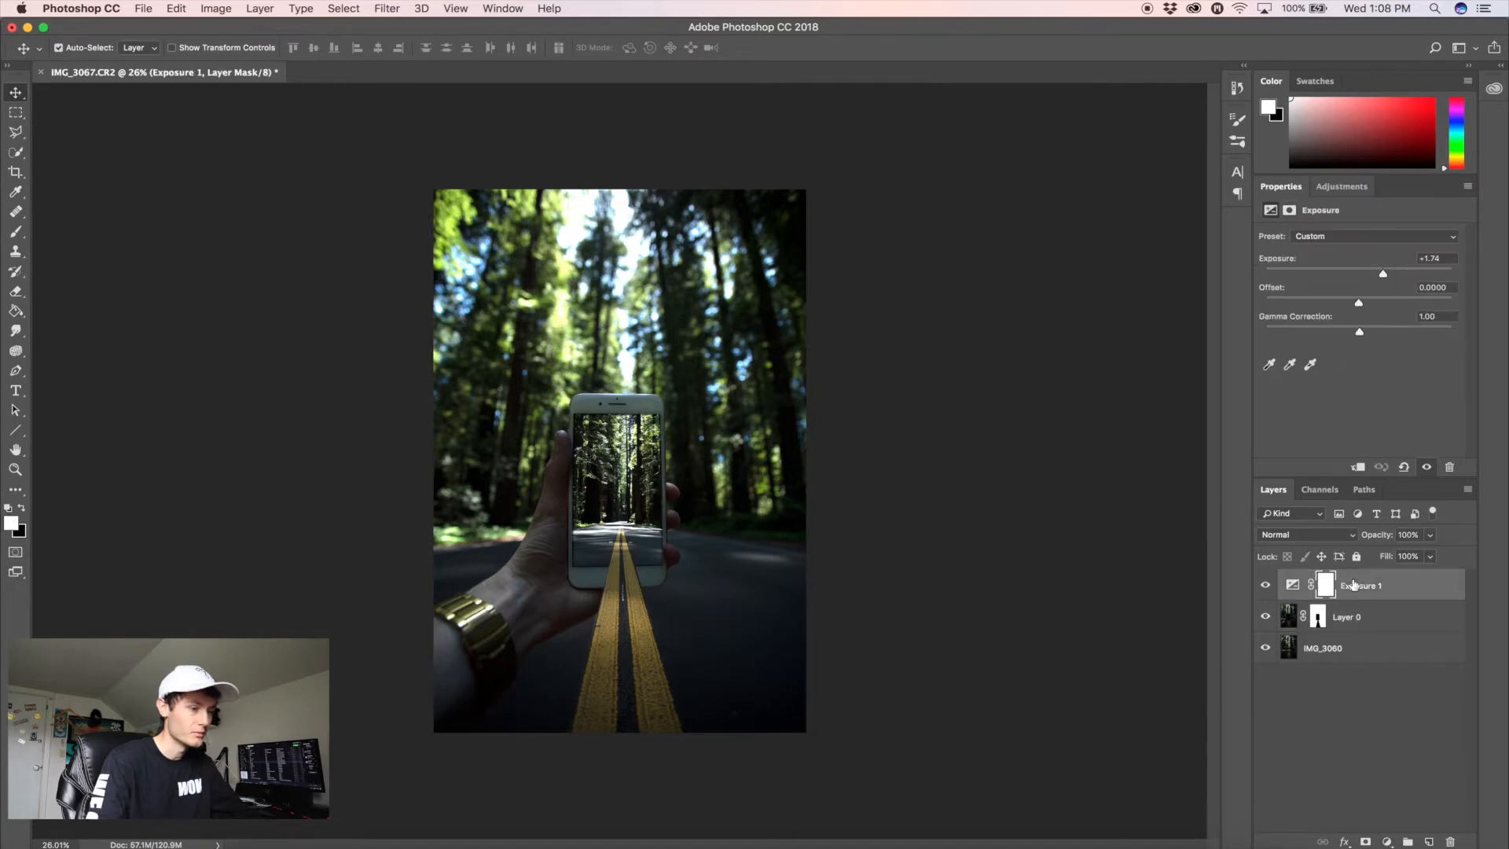
drag(1384, 277, 1400, 277)
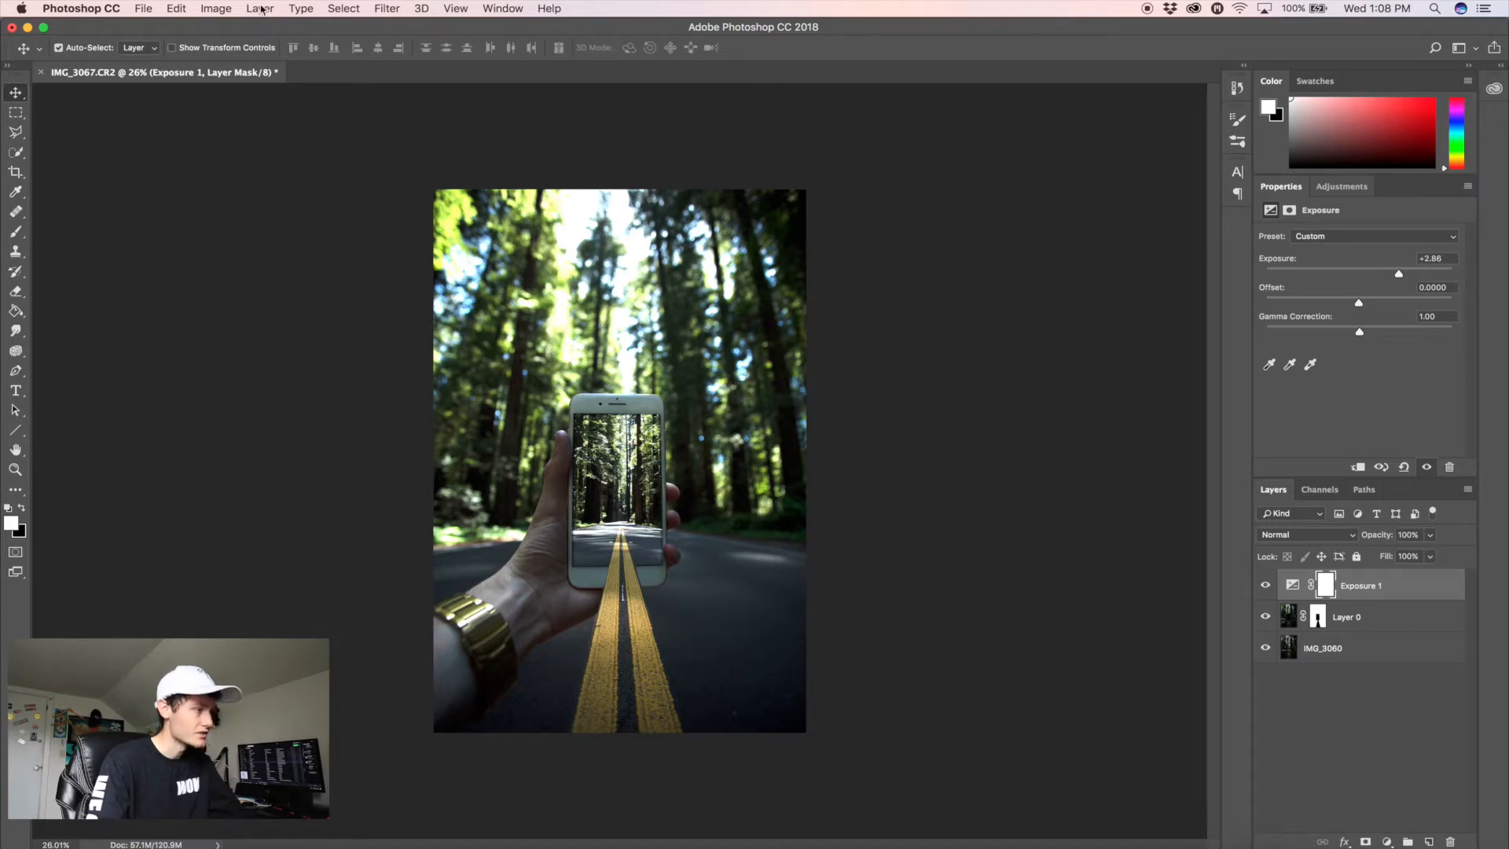
Save the composite as a layered Photoshop file named 3dpopout.psd in the 5.13 folder.
click(142, 7)
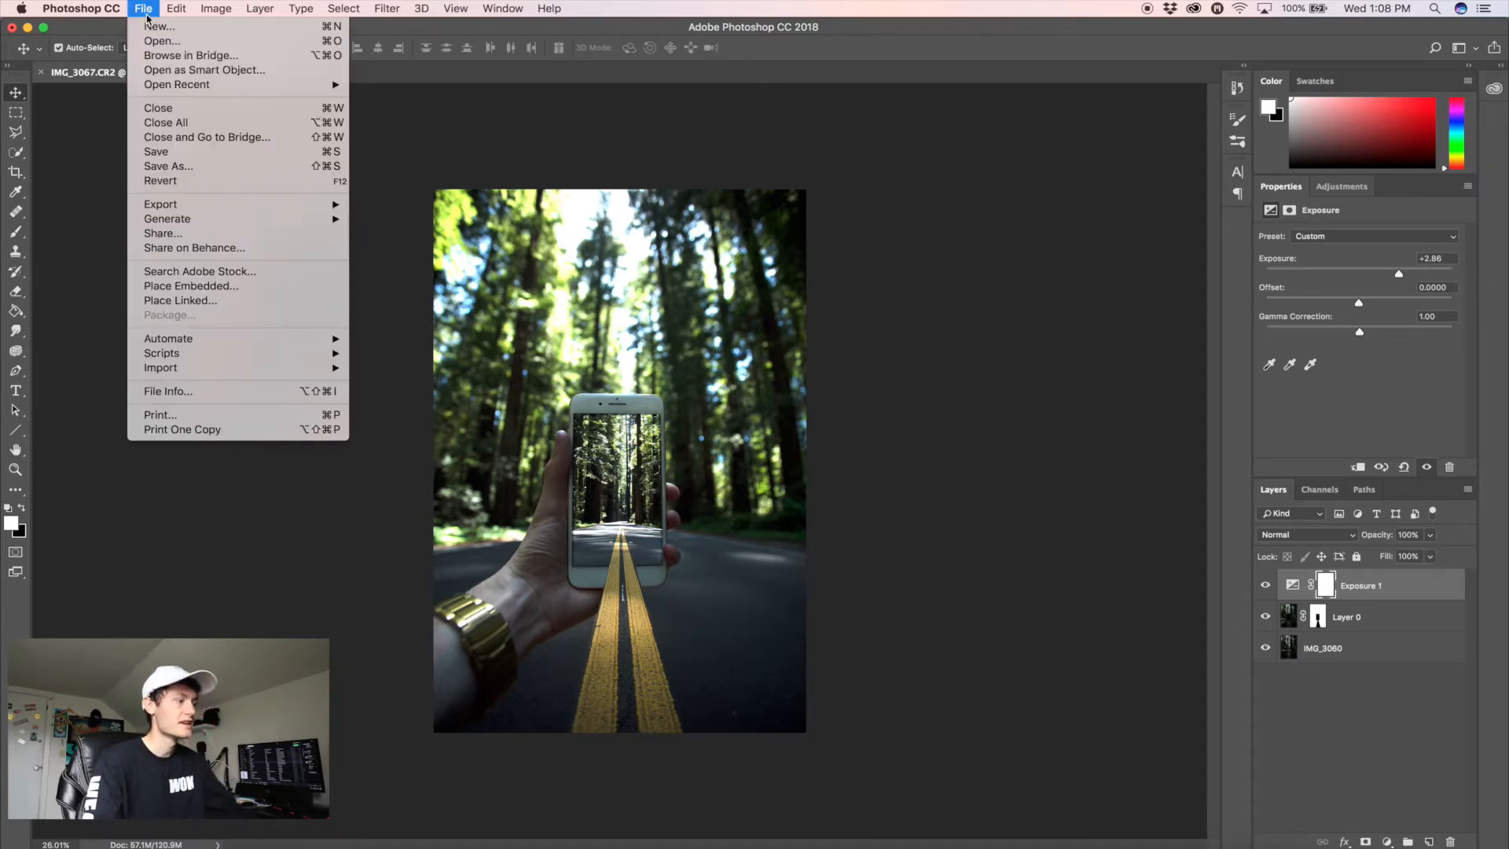
click(169, 166)
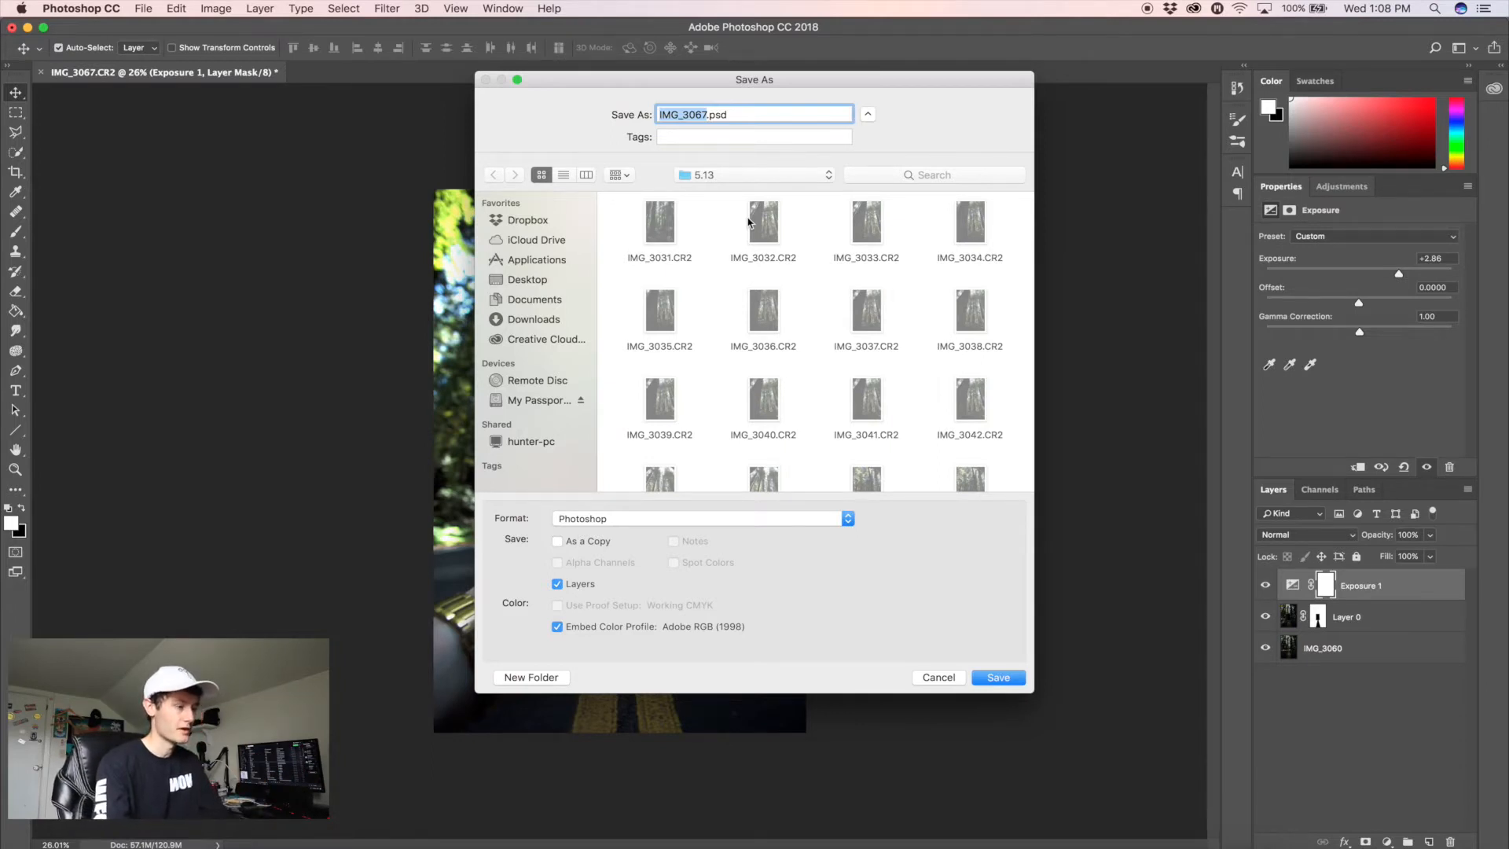
text(3do)
key(BackSpace)
text(popout)
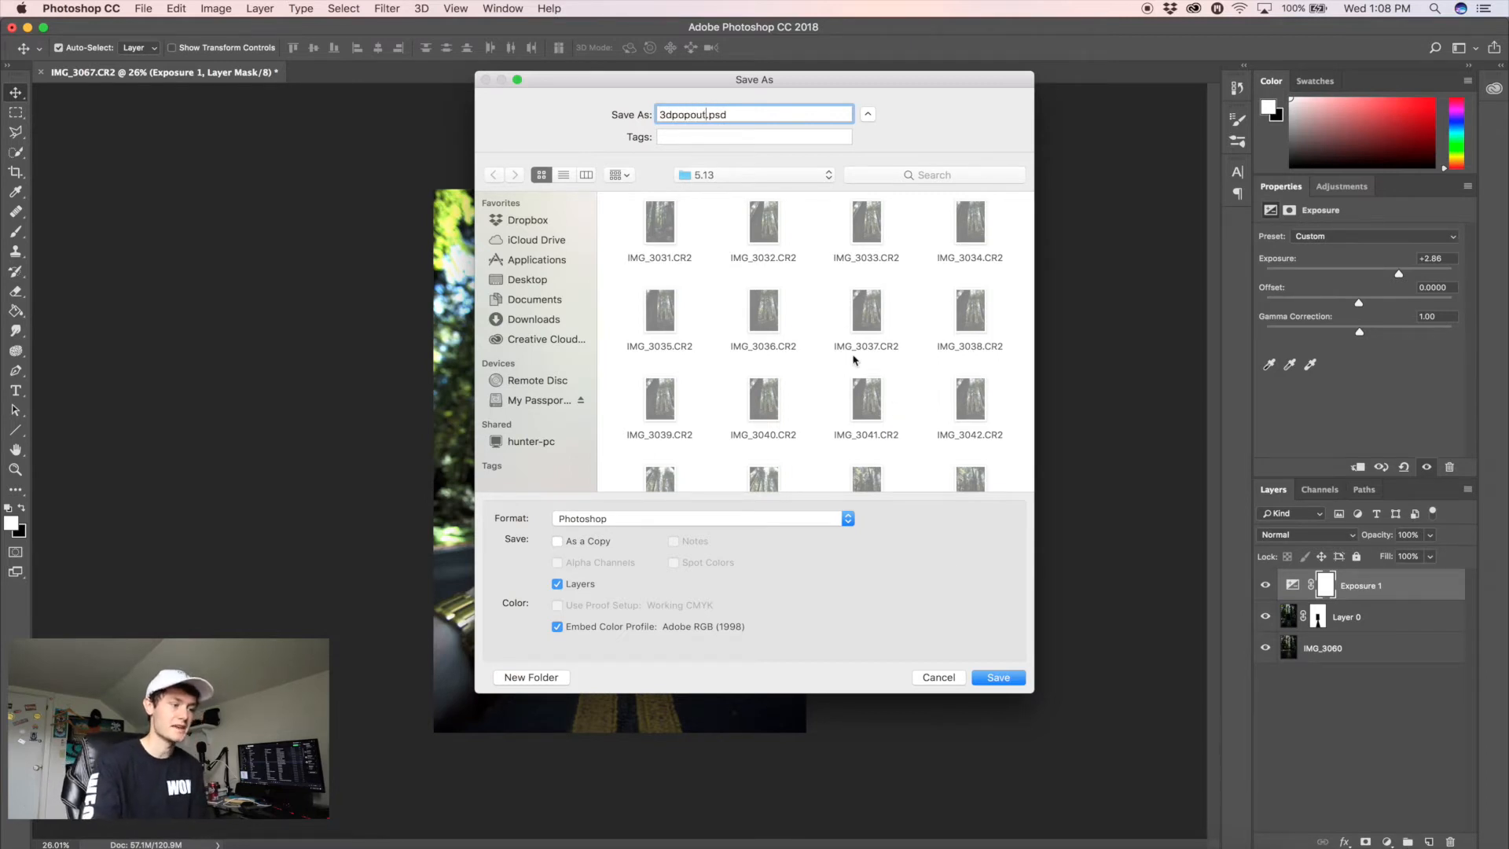
click(998, 678)
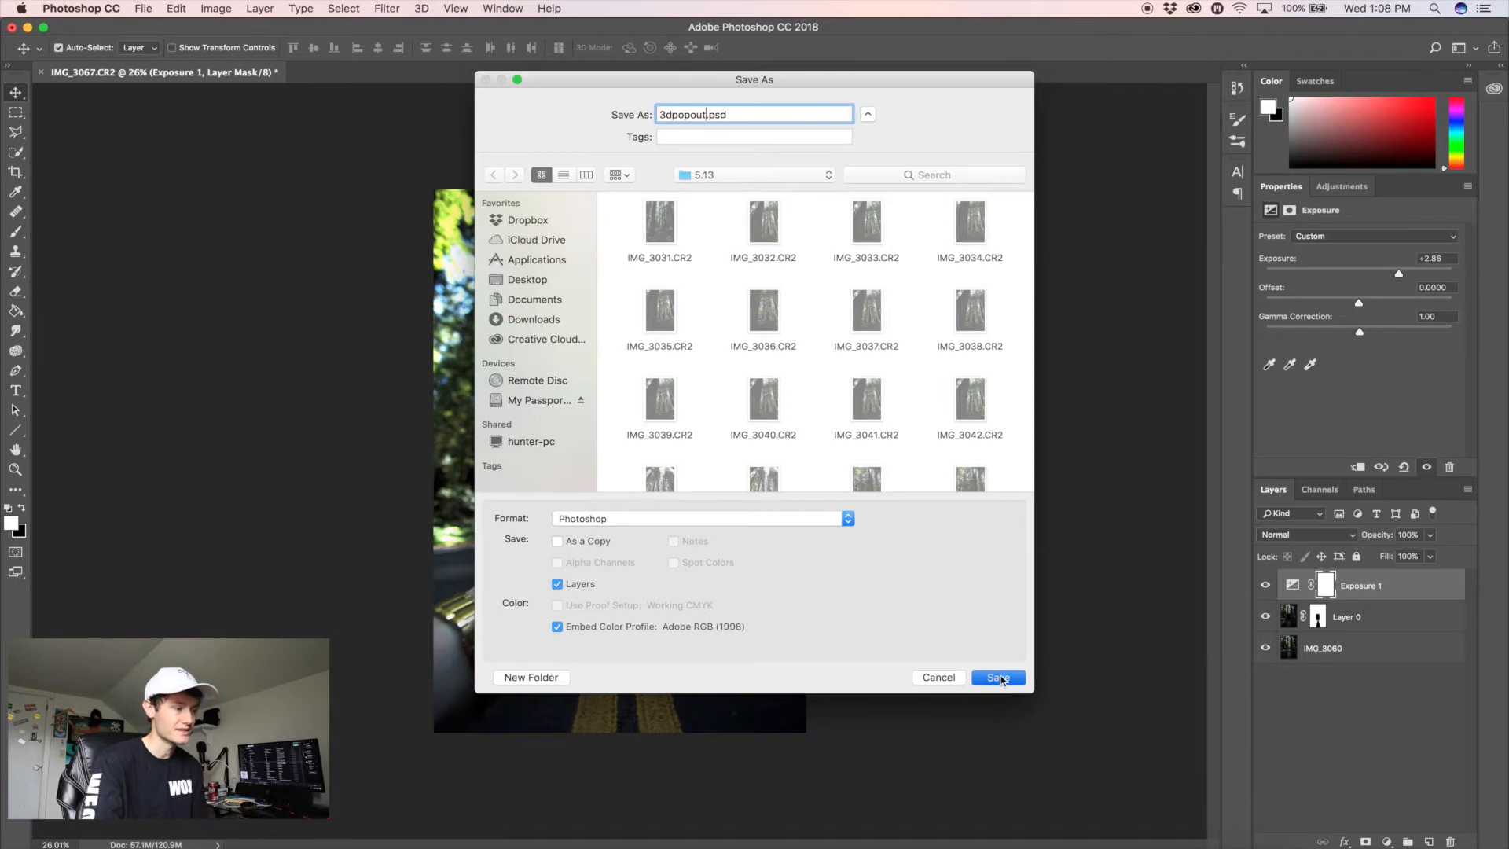
click(956, 375)
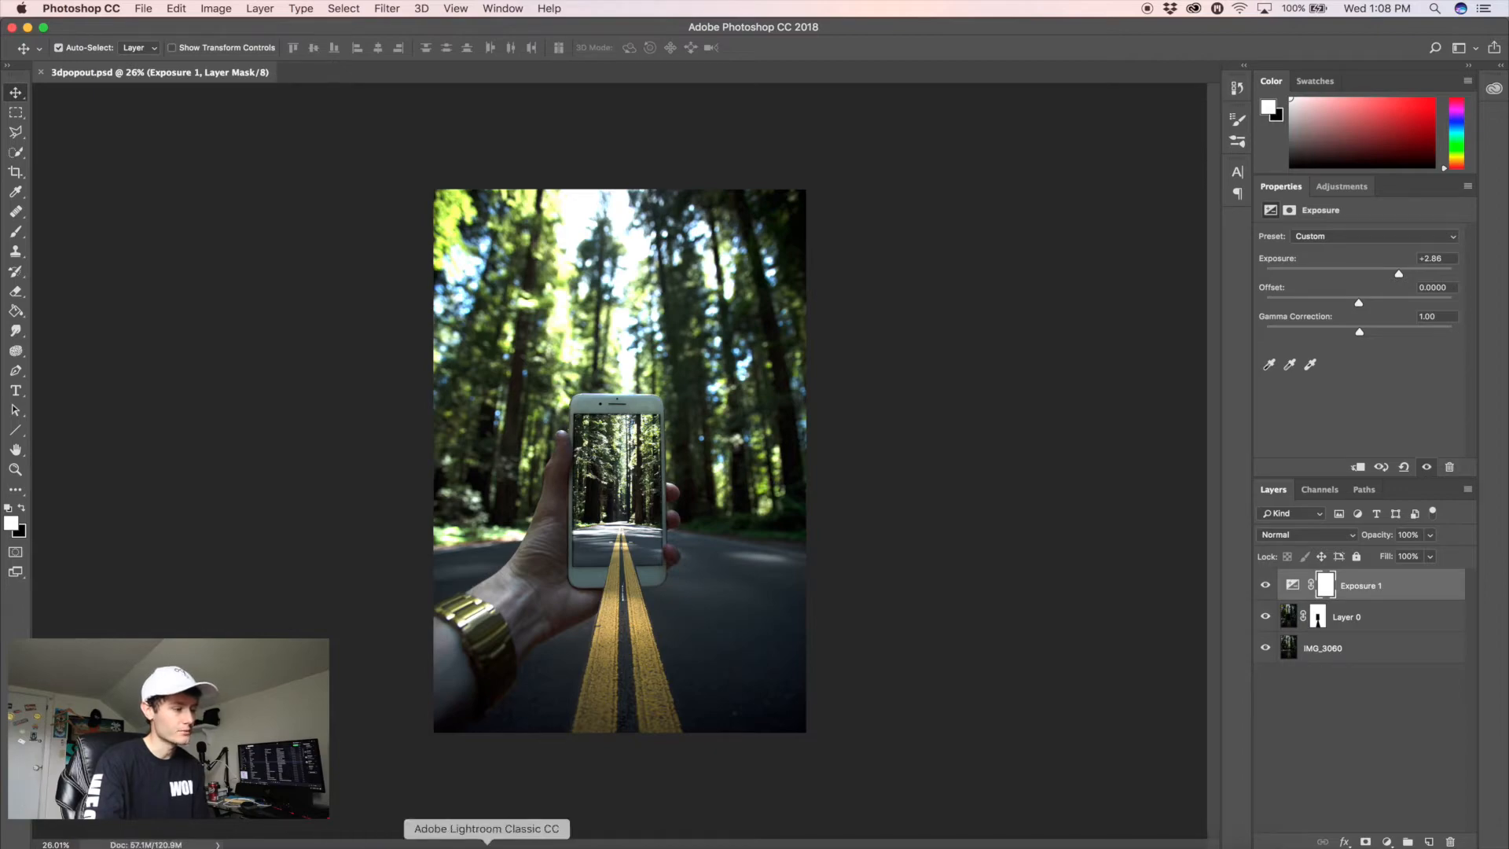
Switch to Lightroom Classic and import 3dpopout.psd from photos/2018/May/5.13 on the My Passport for Mac drive.
click(487, 846)
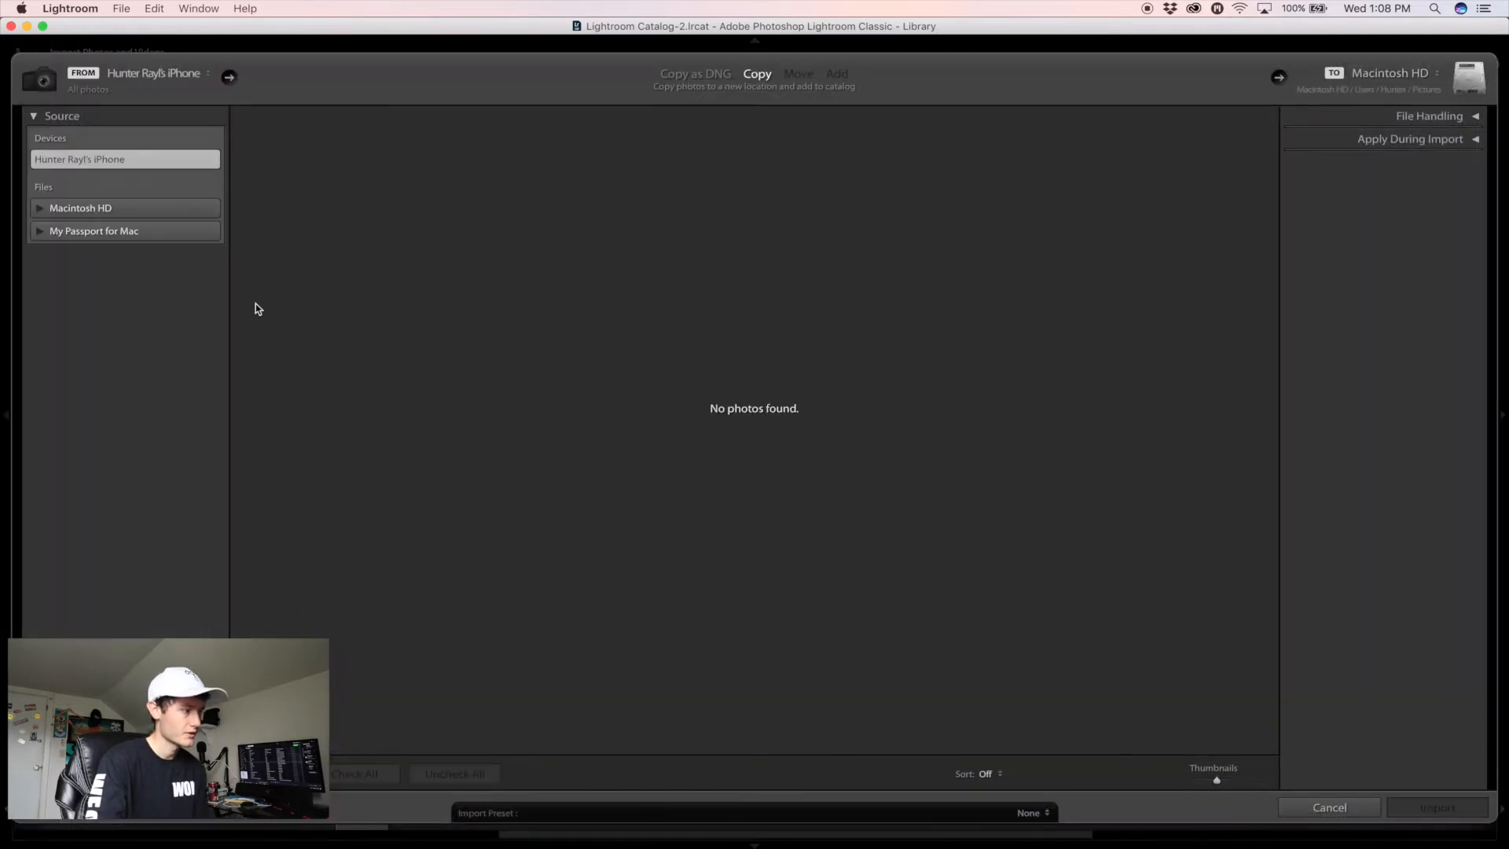
click(41, 232)
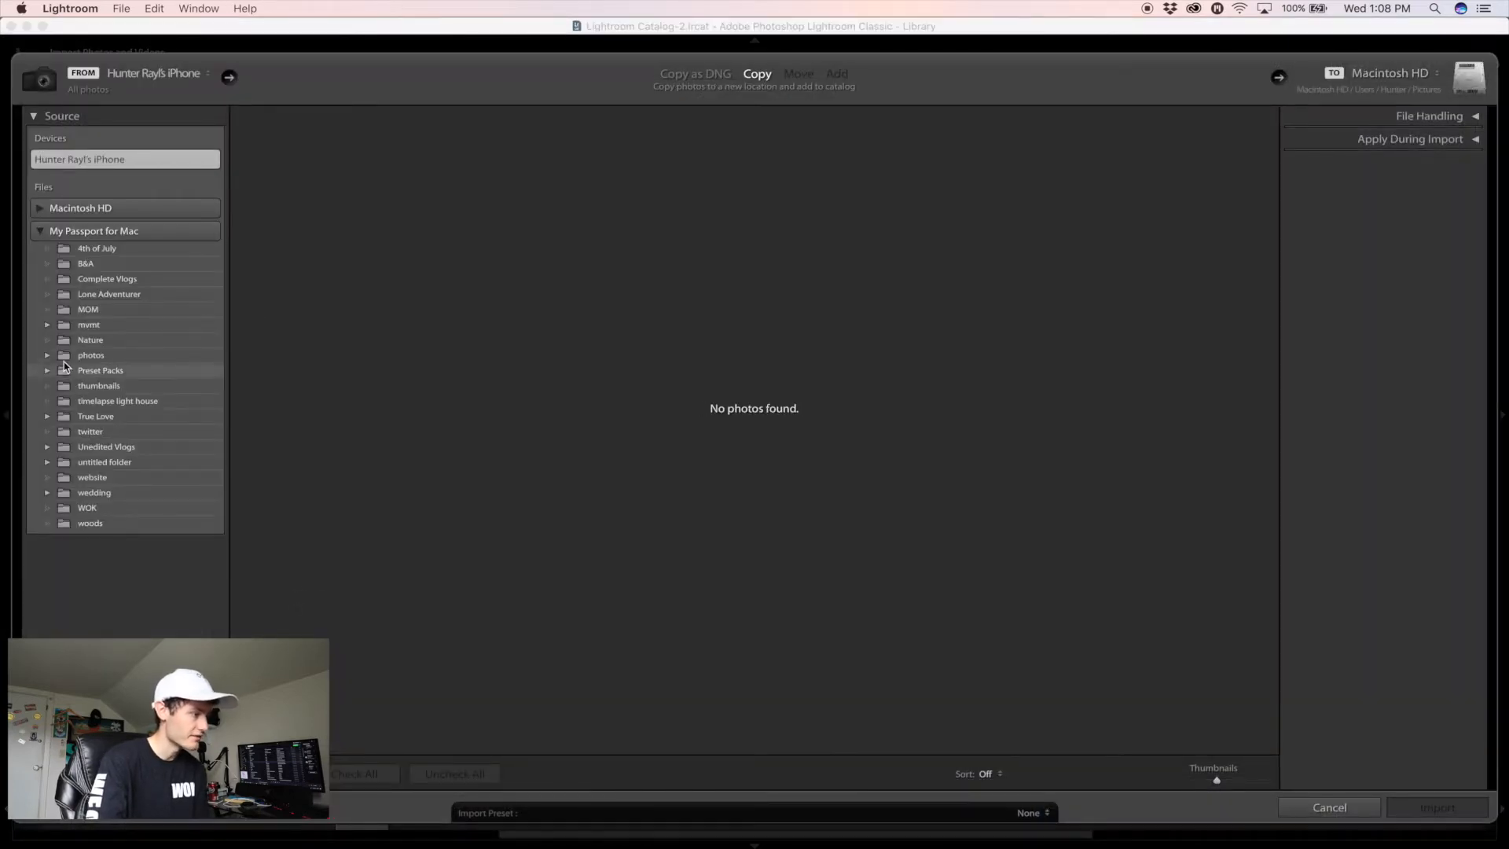
click(49, 356)
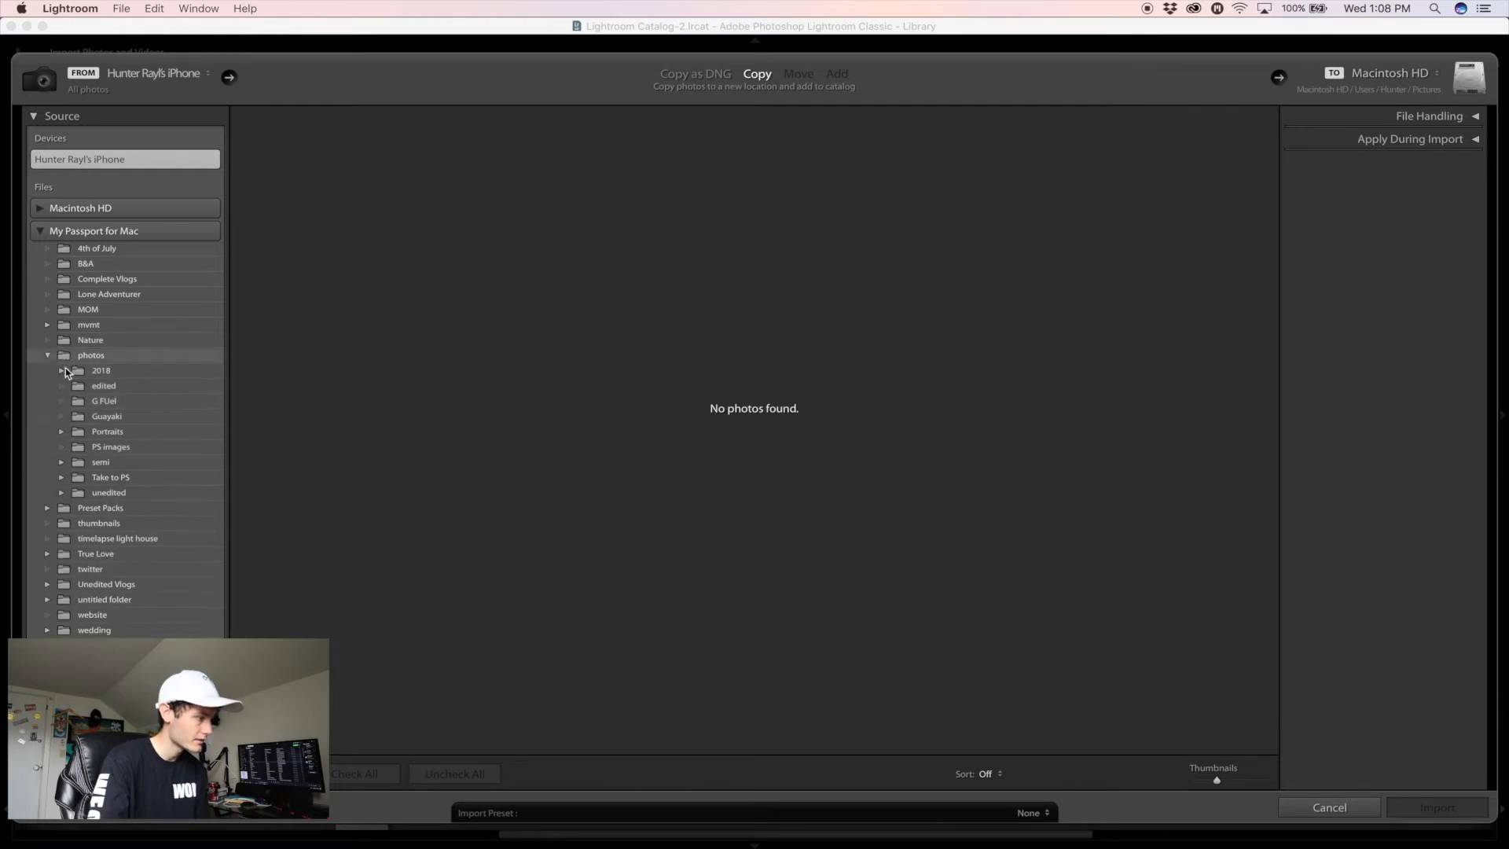
click(62, 370)
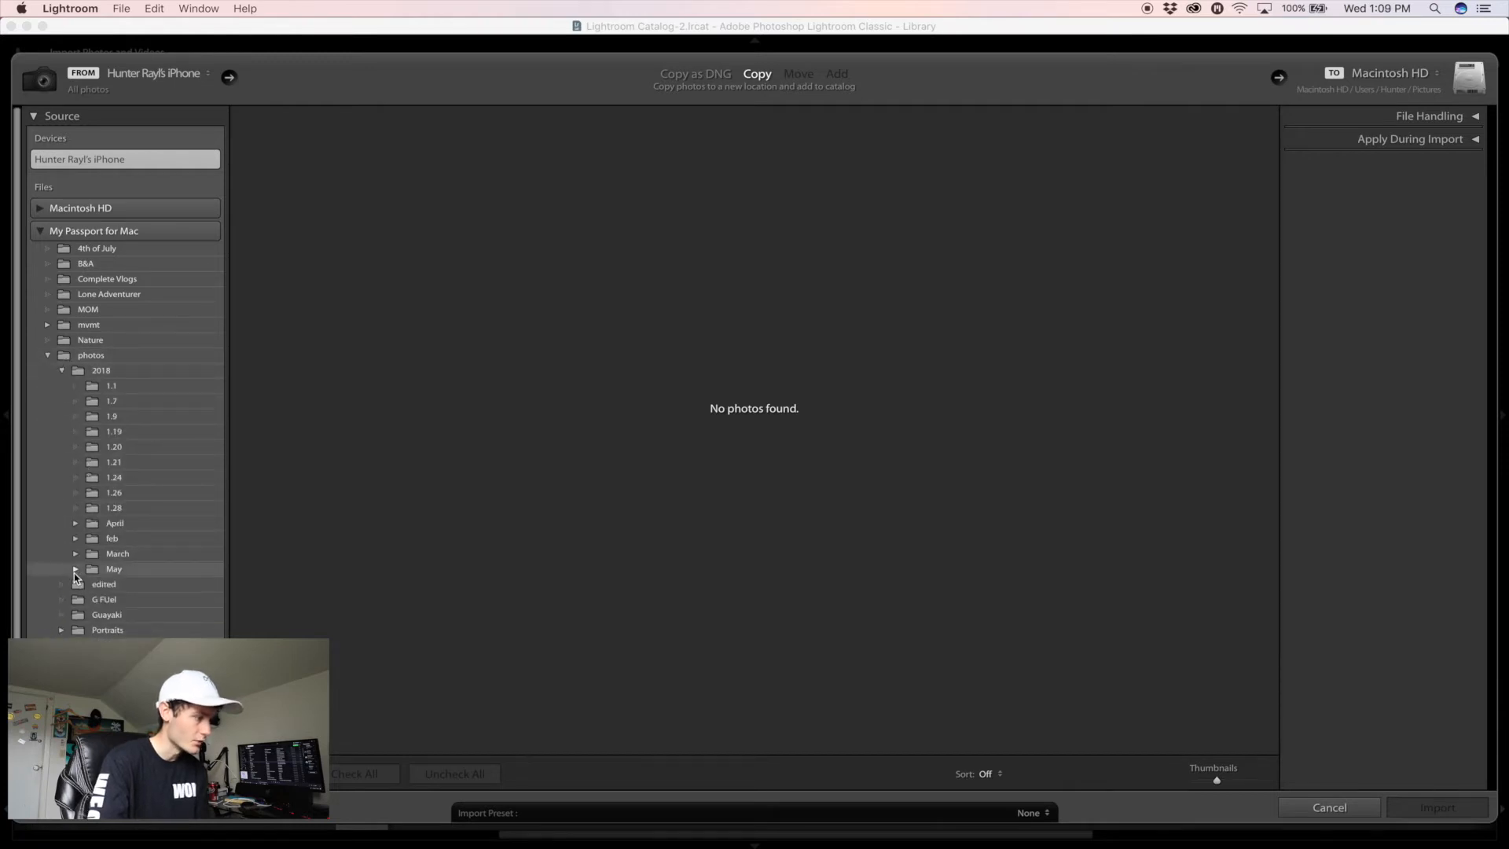
click(74, 573)
scroll(86, 594, down, 1)
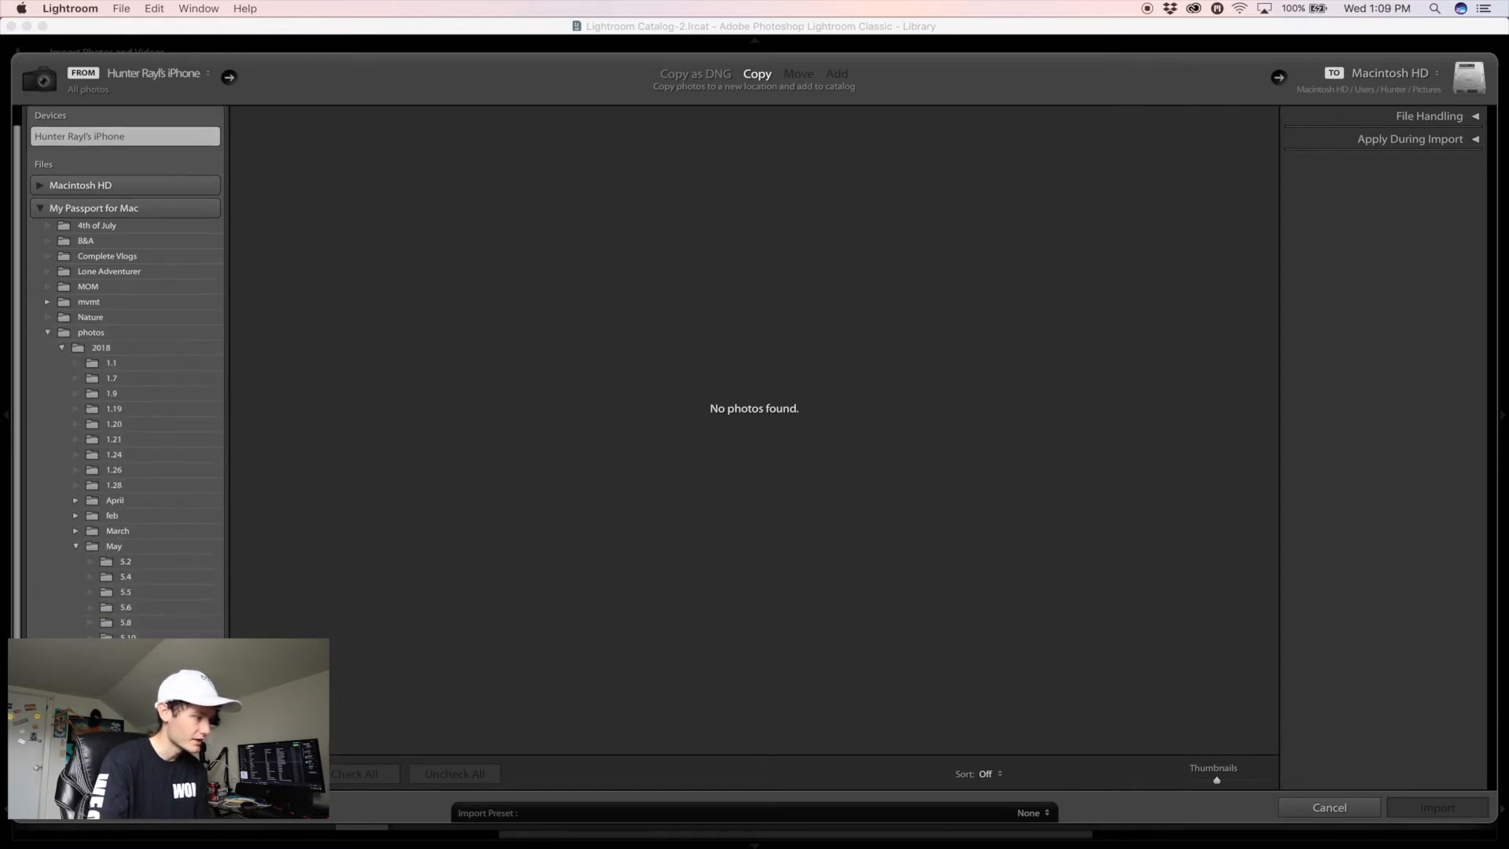
click(127, 652)
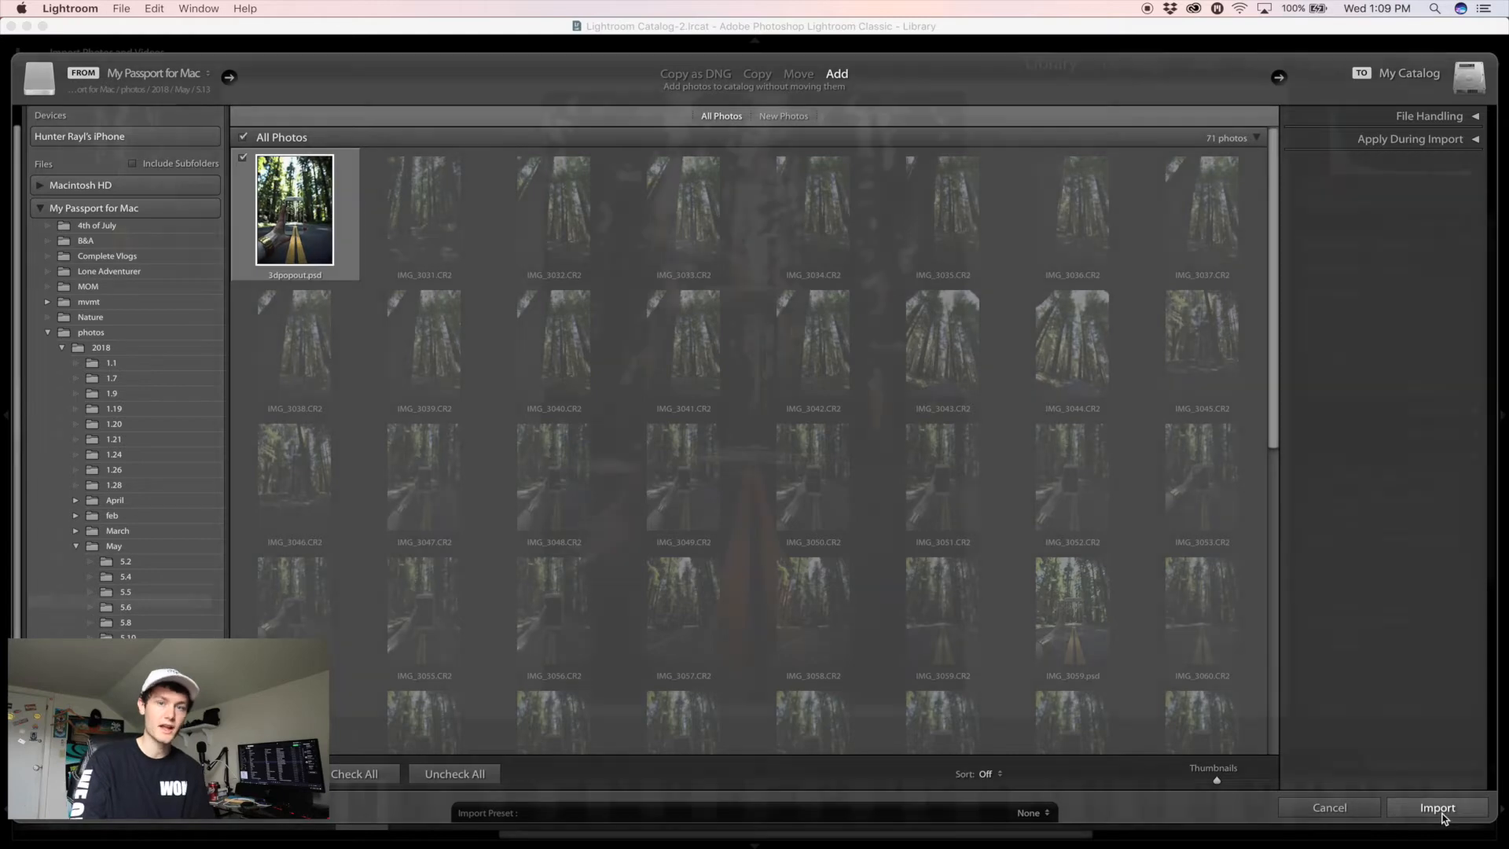
click(1438, 808)
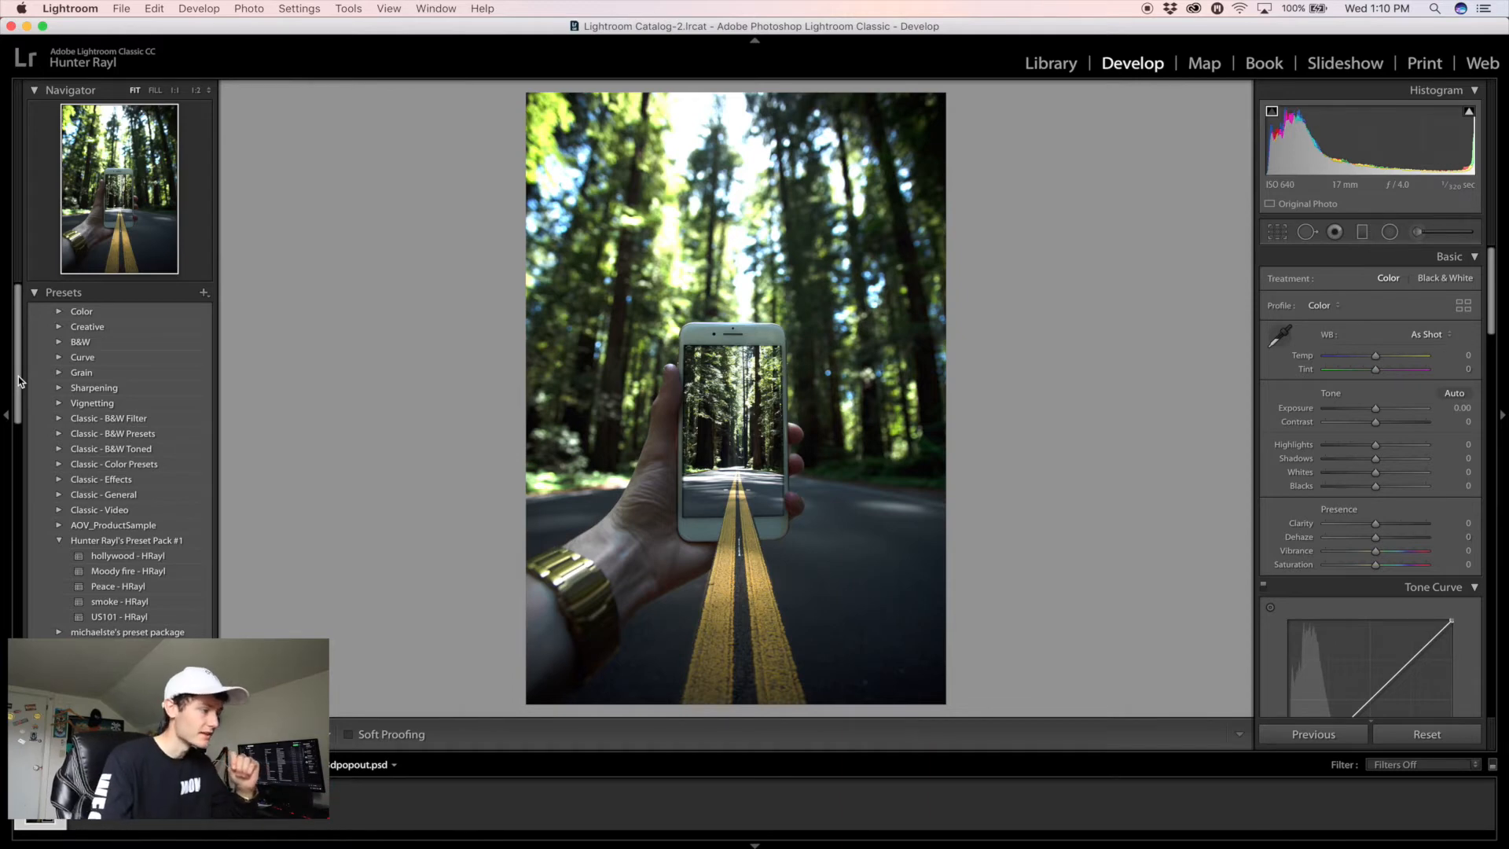
Apply The Bay preset to the photo and lower its whites to −100.
drag(18, 376, 10, 636)
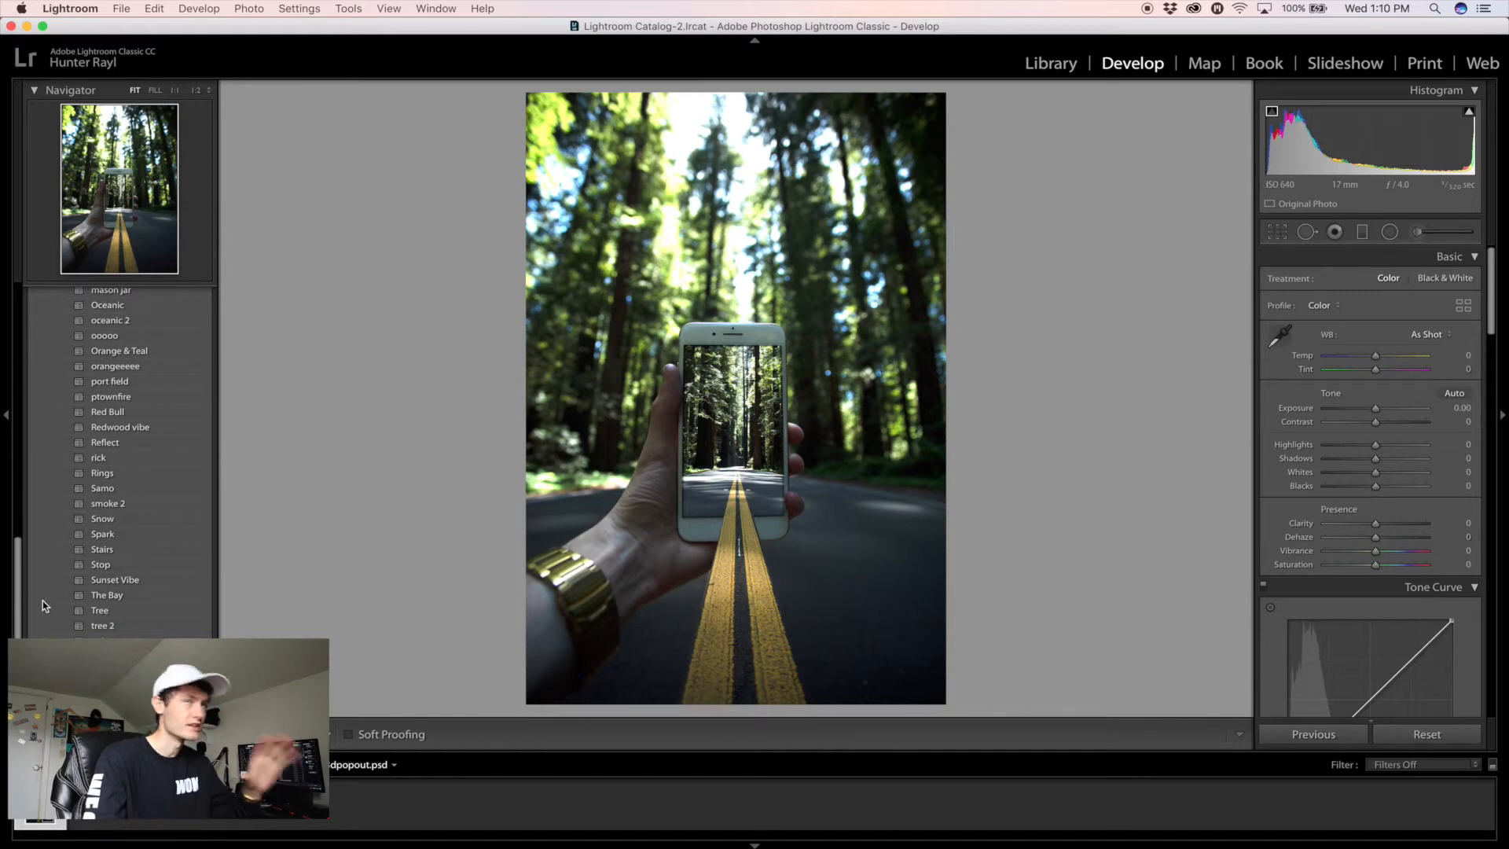
click(69, 597)
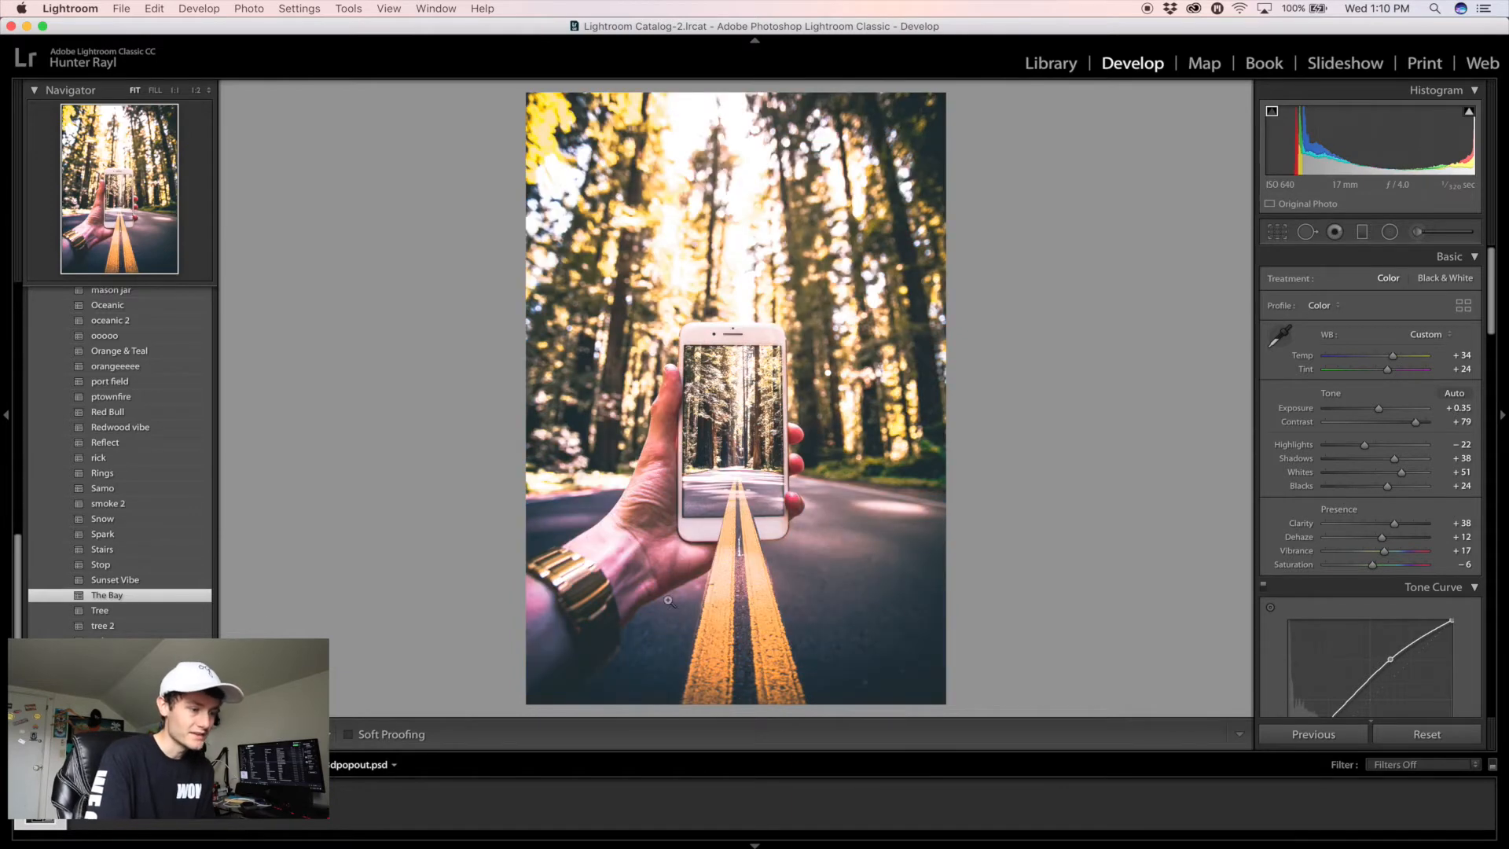
drag(1402, 472, 1296, 485)
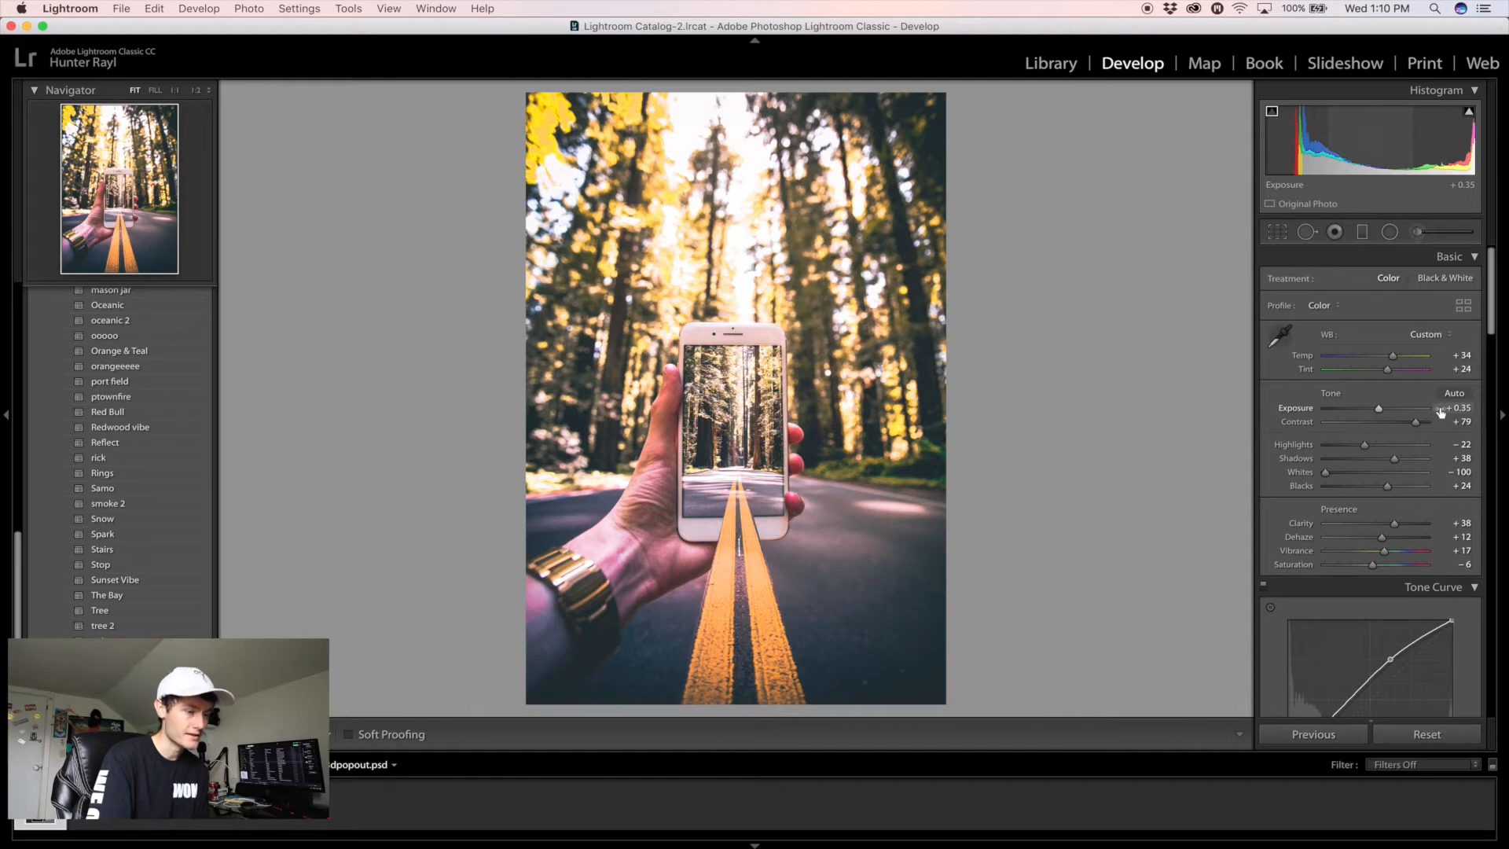
Set the exposure to −0.50, contrast to +73, highlights to −58, shadows to +42 and blacks to −12.
drag(1381, 410, 1414, 427)
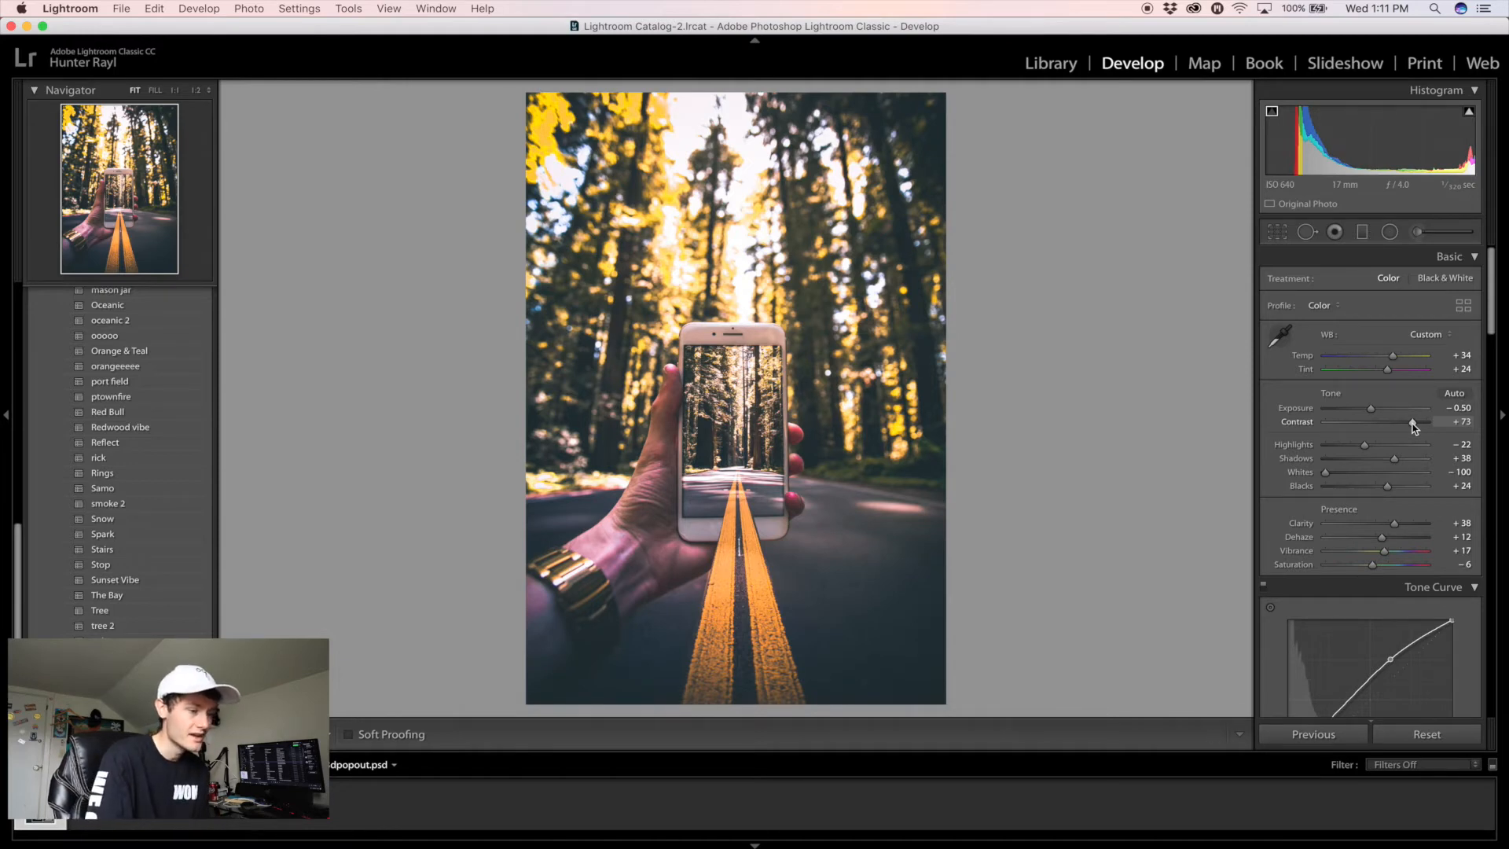
drag(1364, 446, 1346, 449)
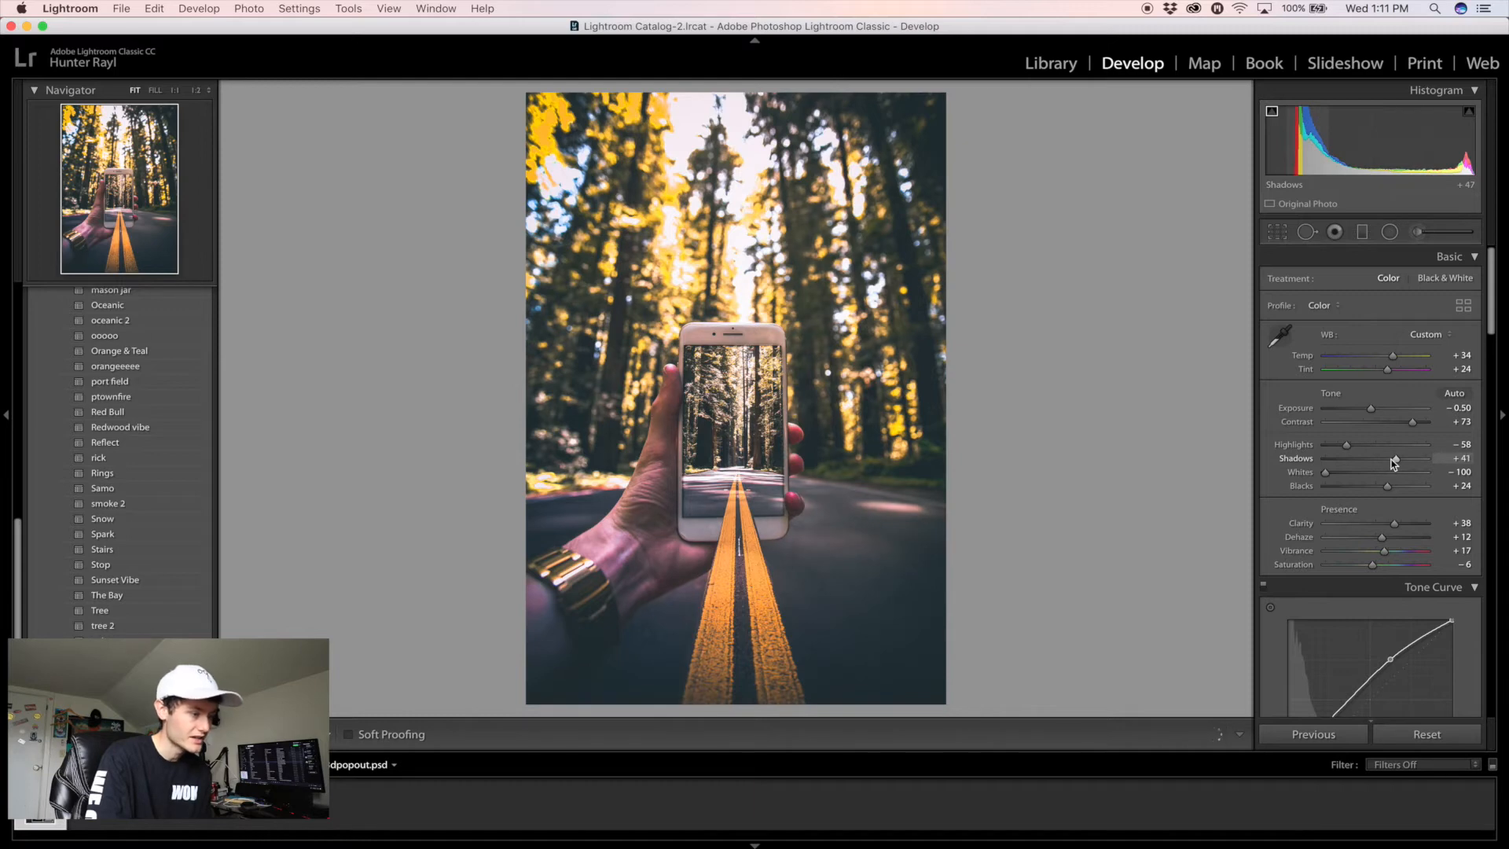
drag(1391, 460, 1395, 463)
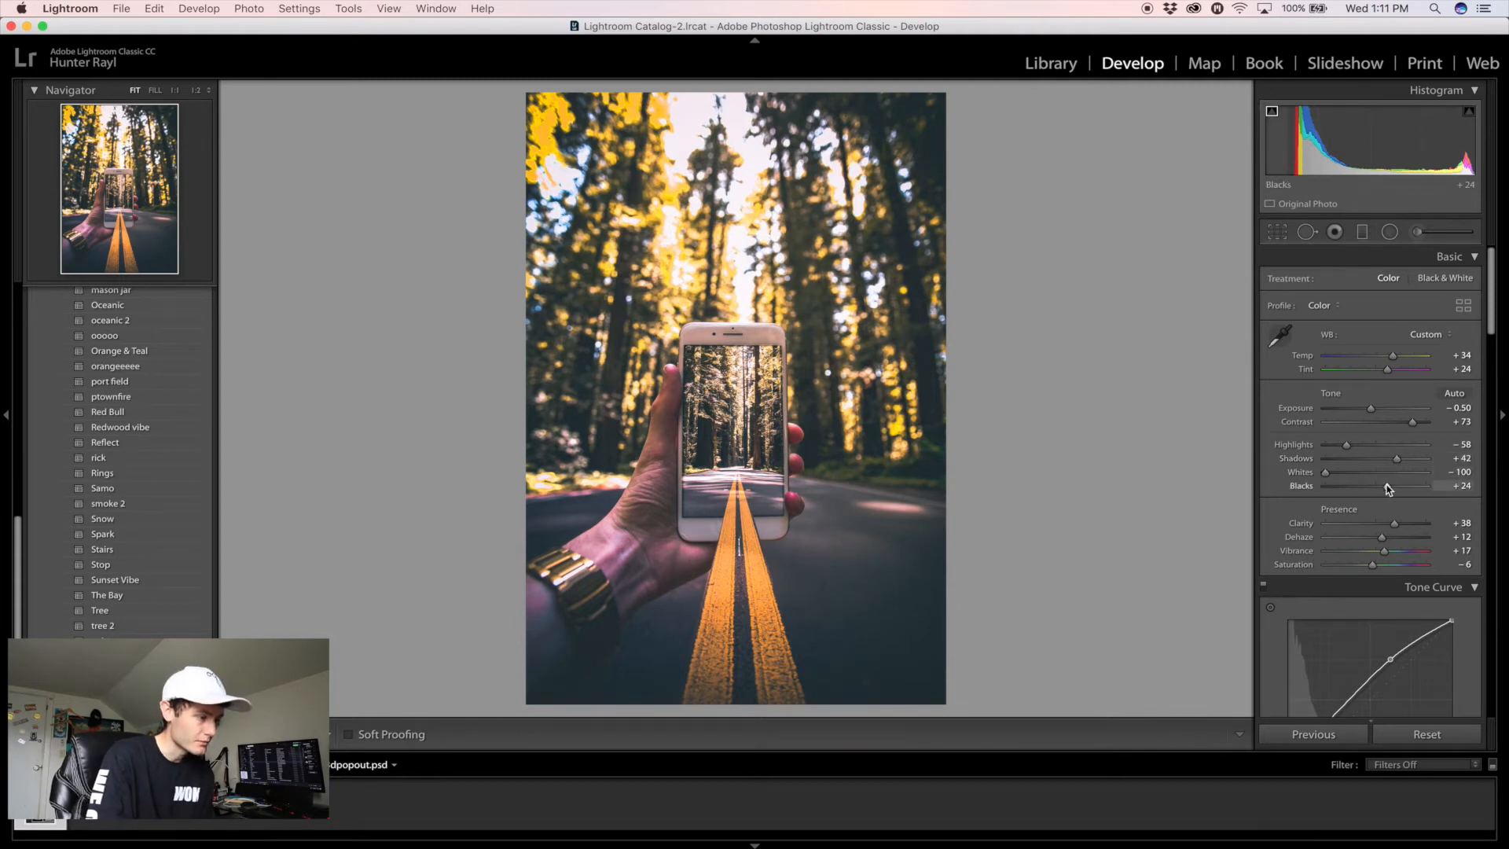
drag(1373, 488, 1370, 488)
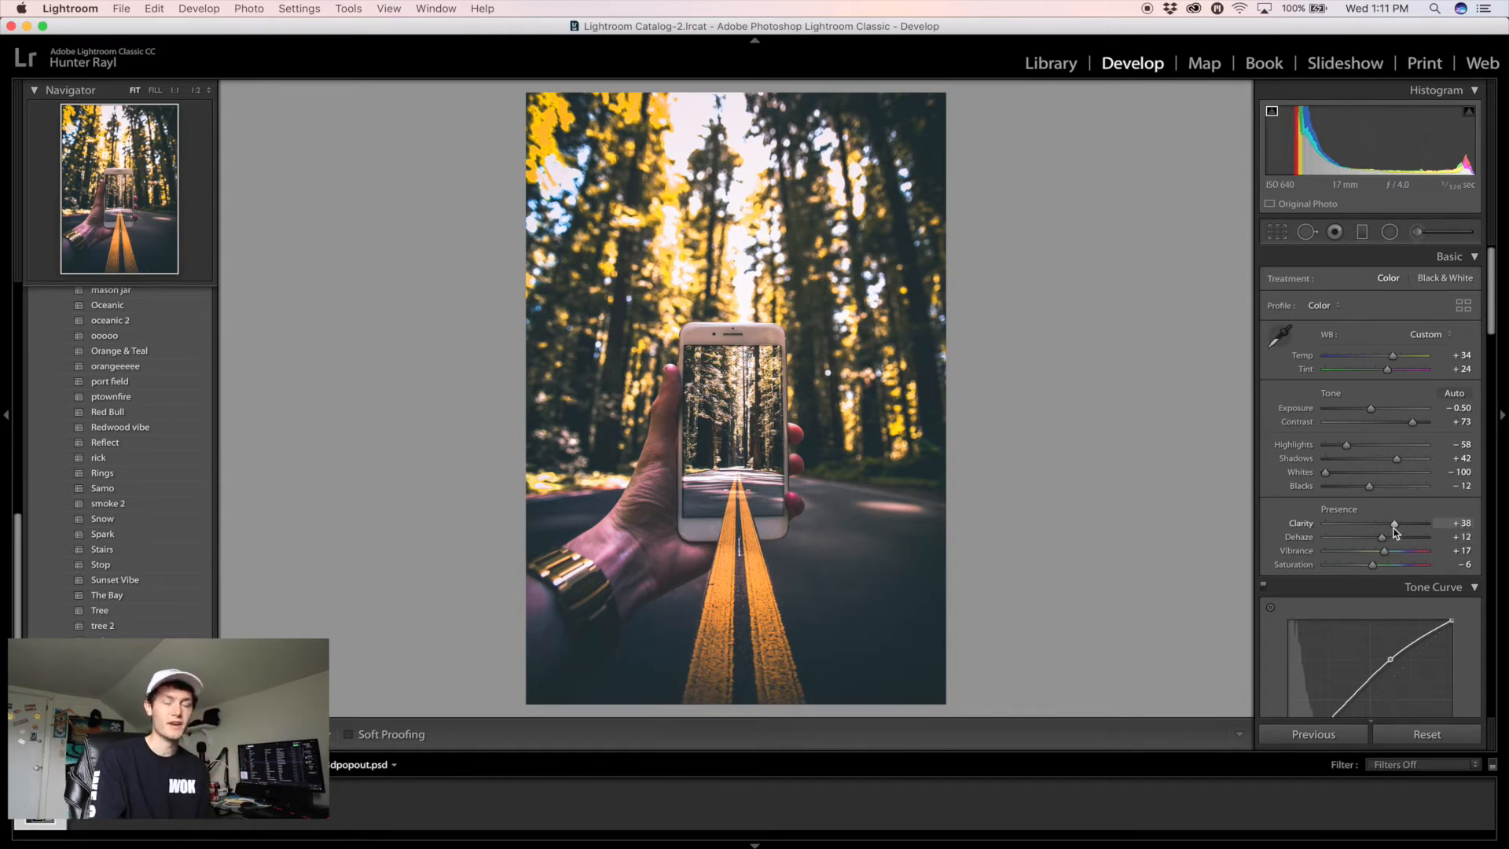
Lower the RGB tone curve slightly at its shadow point and more strongly at its highlight point to darken the highlights.
scroll(1395, 533, down, 2)
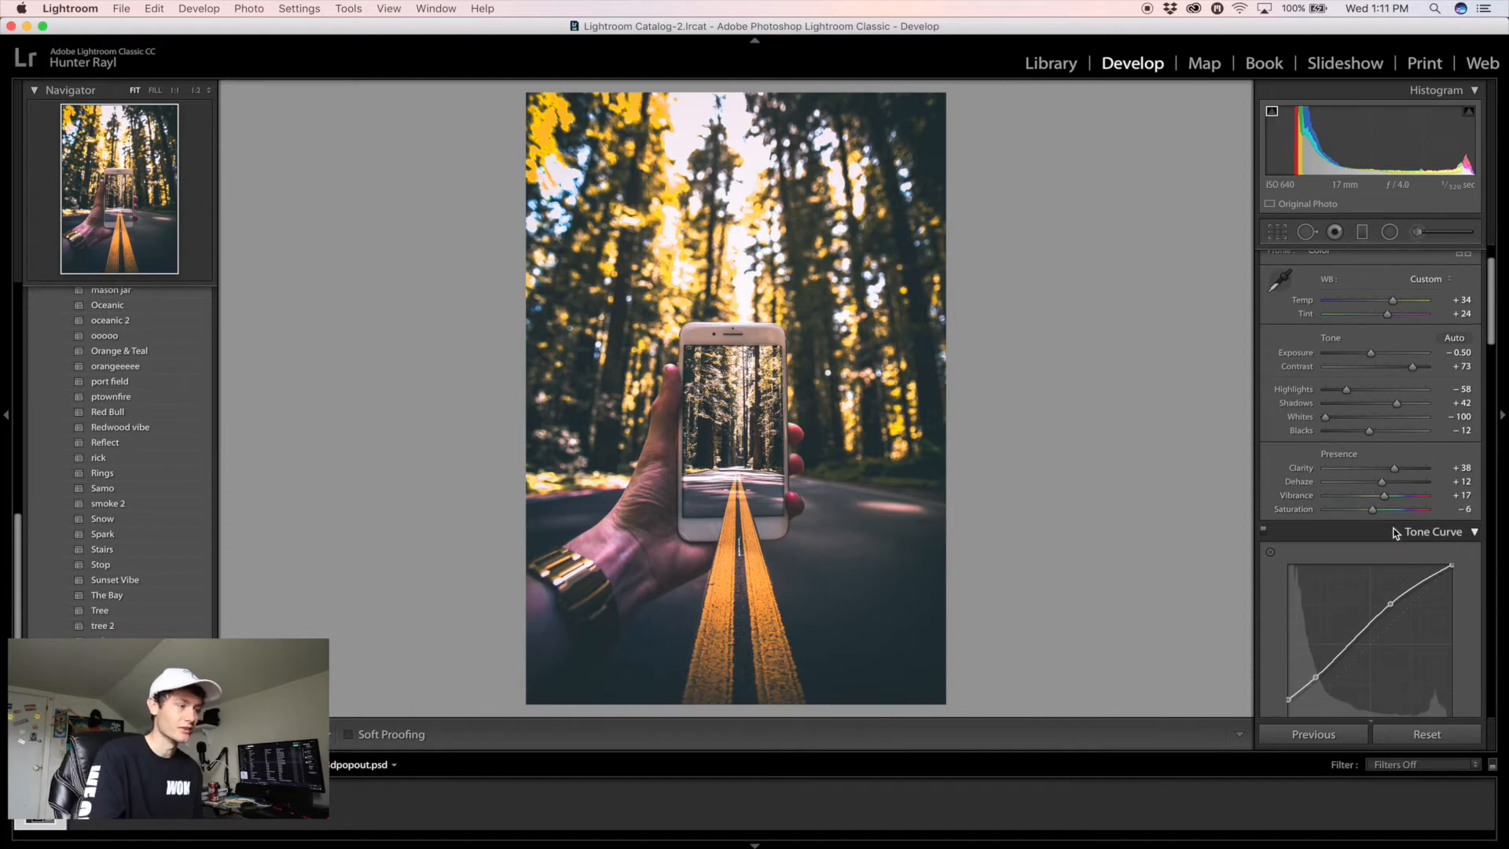
scroll(1395, 533, down, 8)
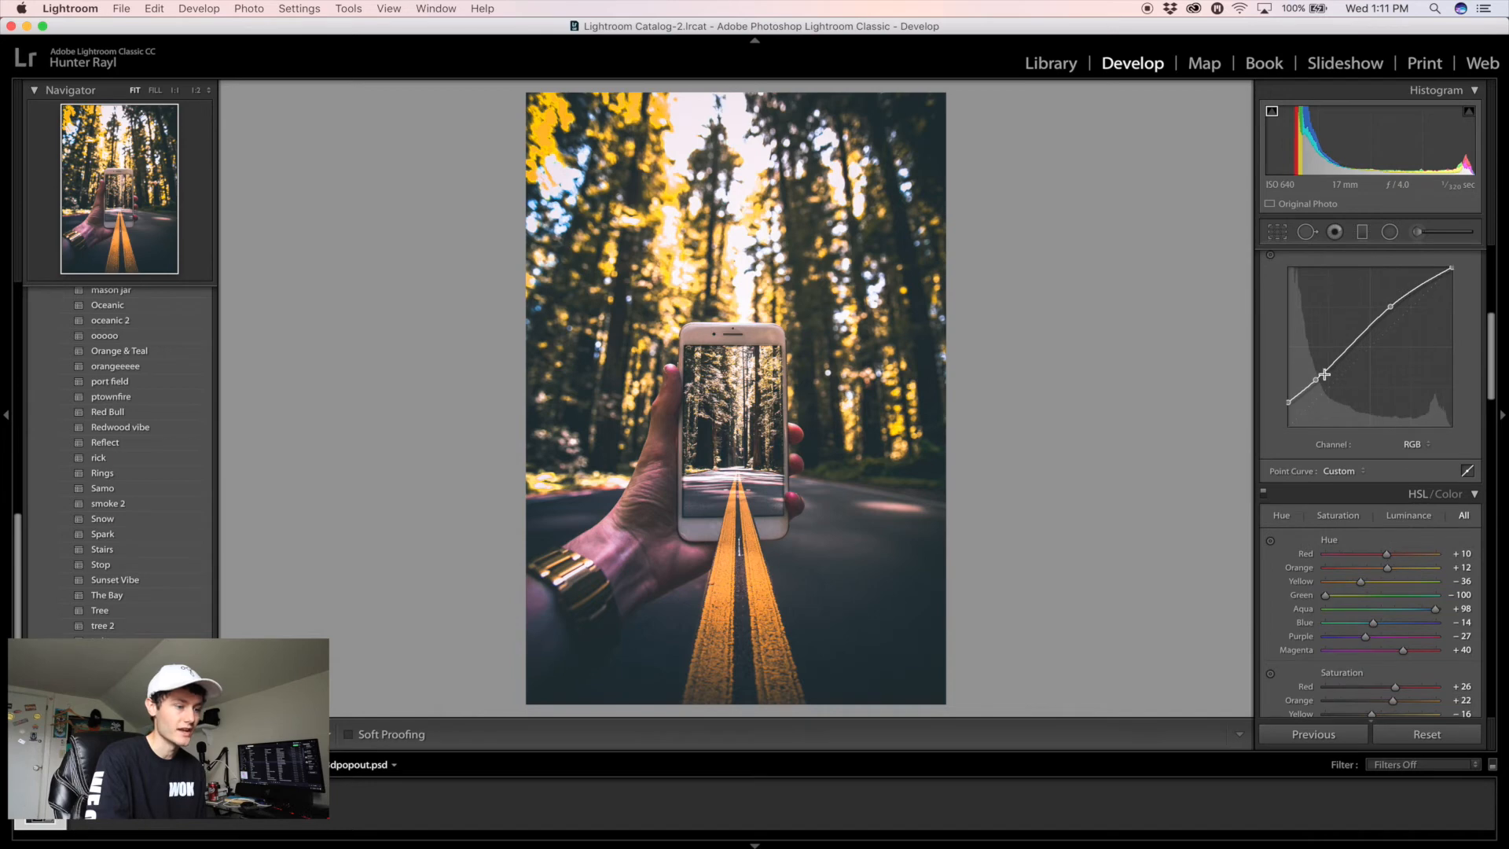
drag(1315, 380, 1319, 382)
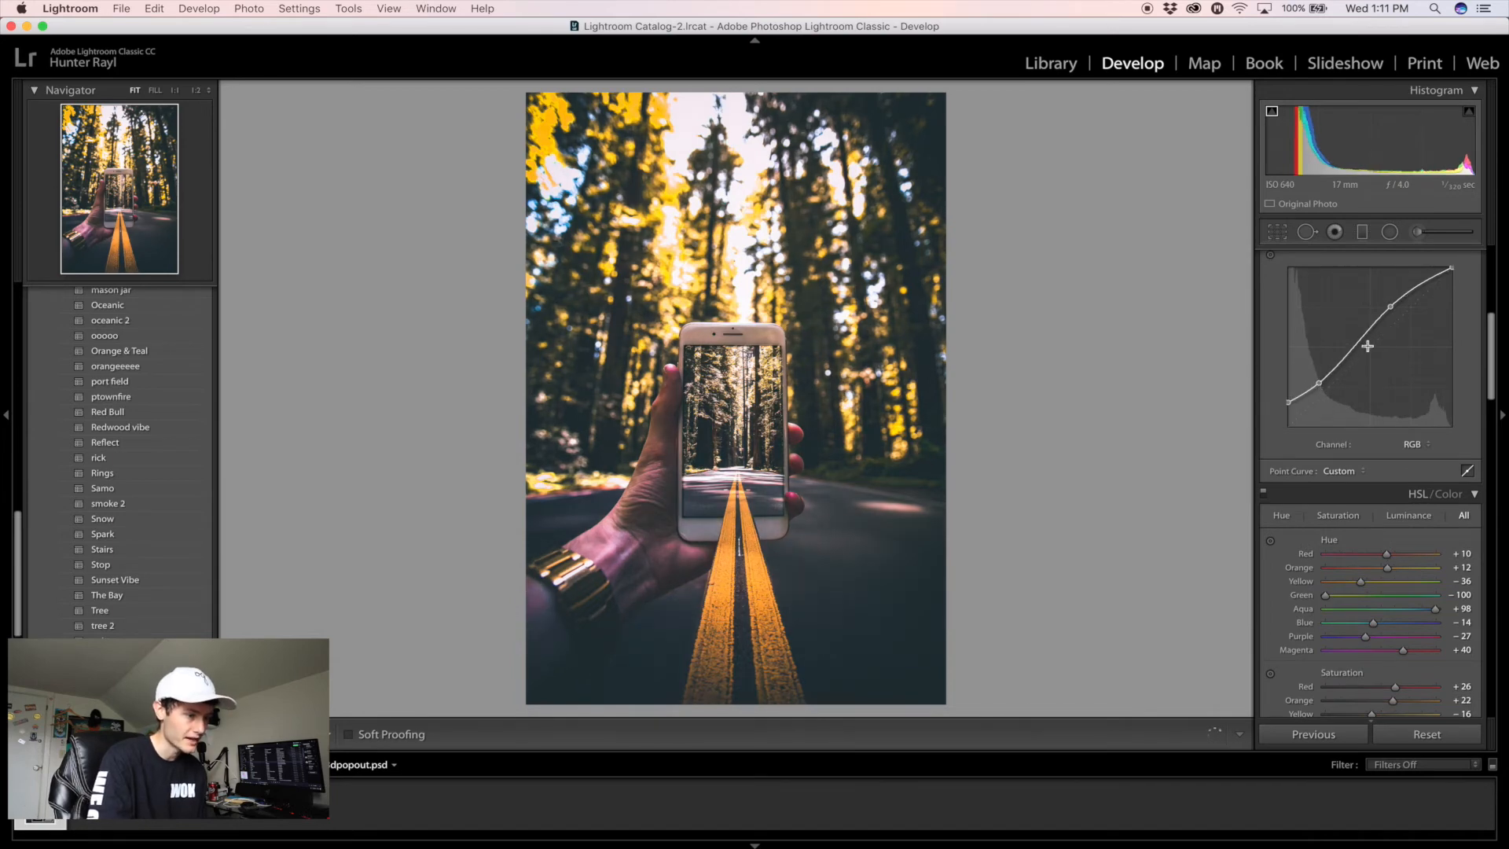
drag(1390, 306, 1404, 309)
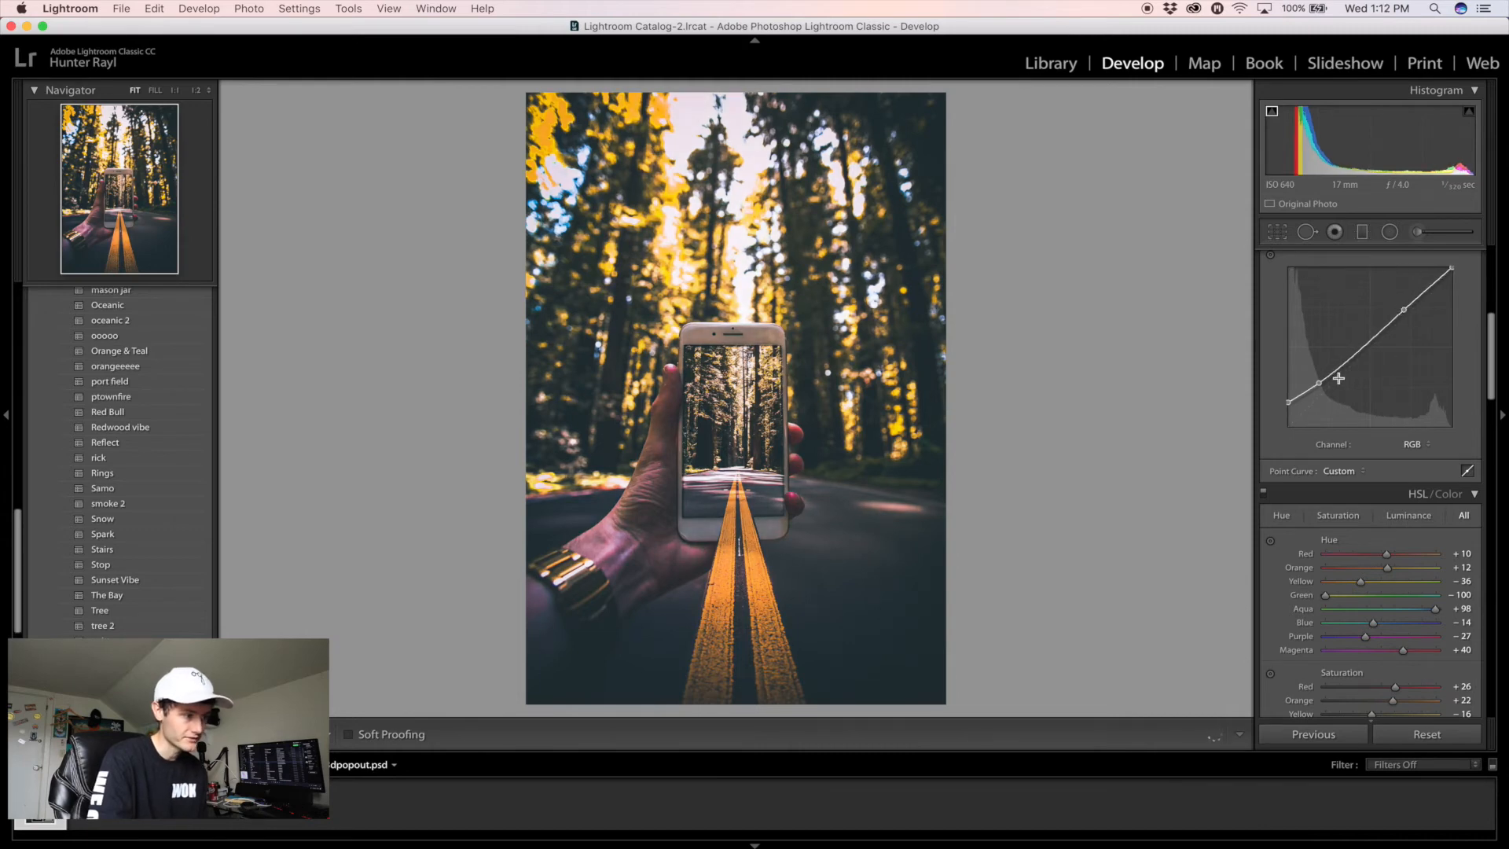
Set the orange saturation to −15 and the orange luminance to +56.
scroll(1360, 573, down, 5)
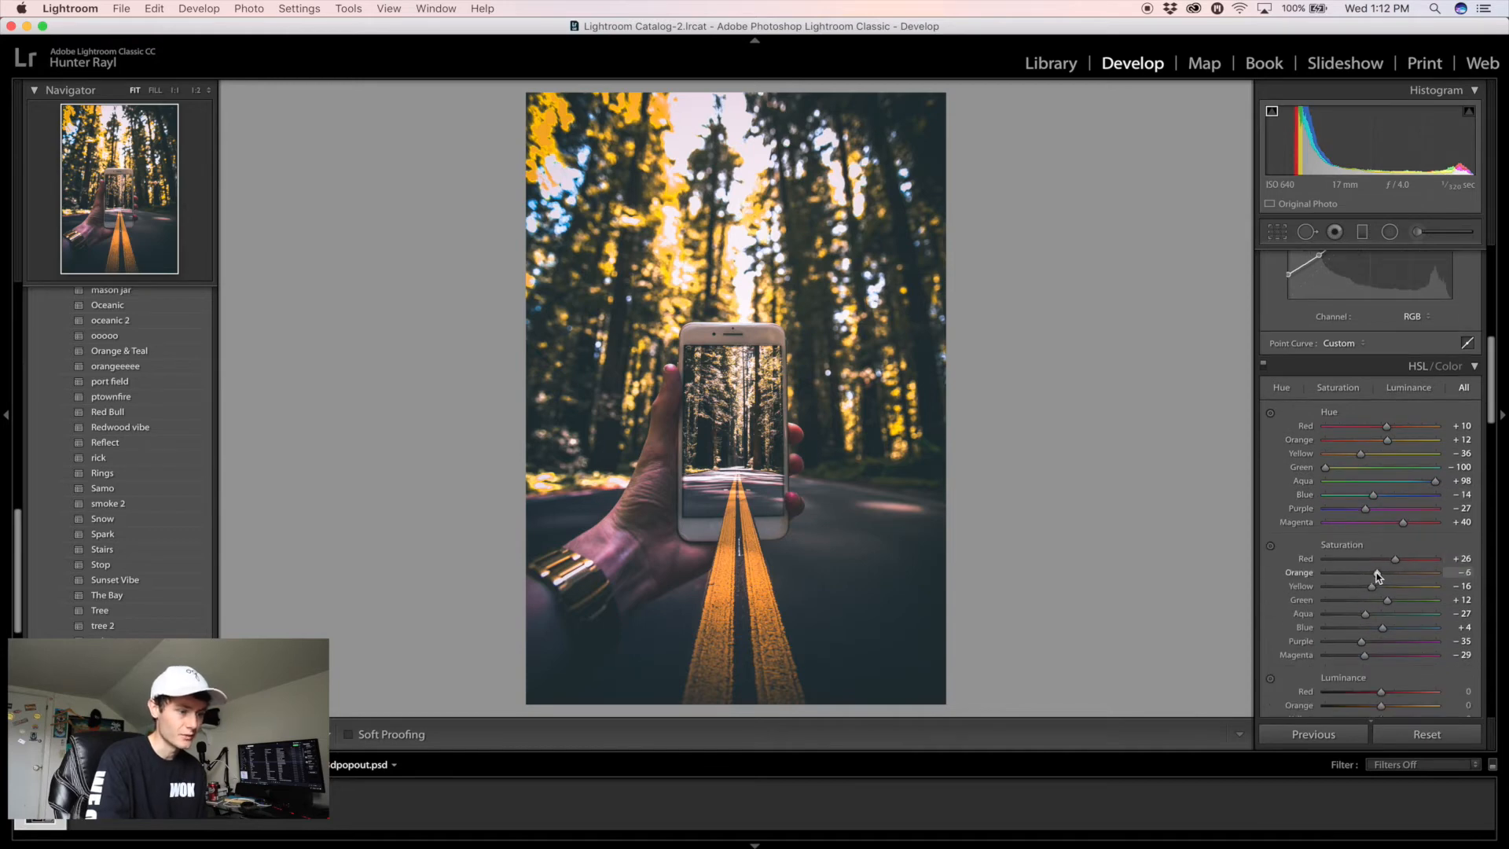
scroll(1374, 577, down, 1)
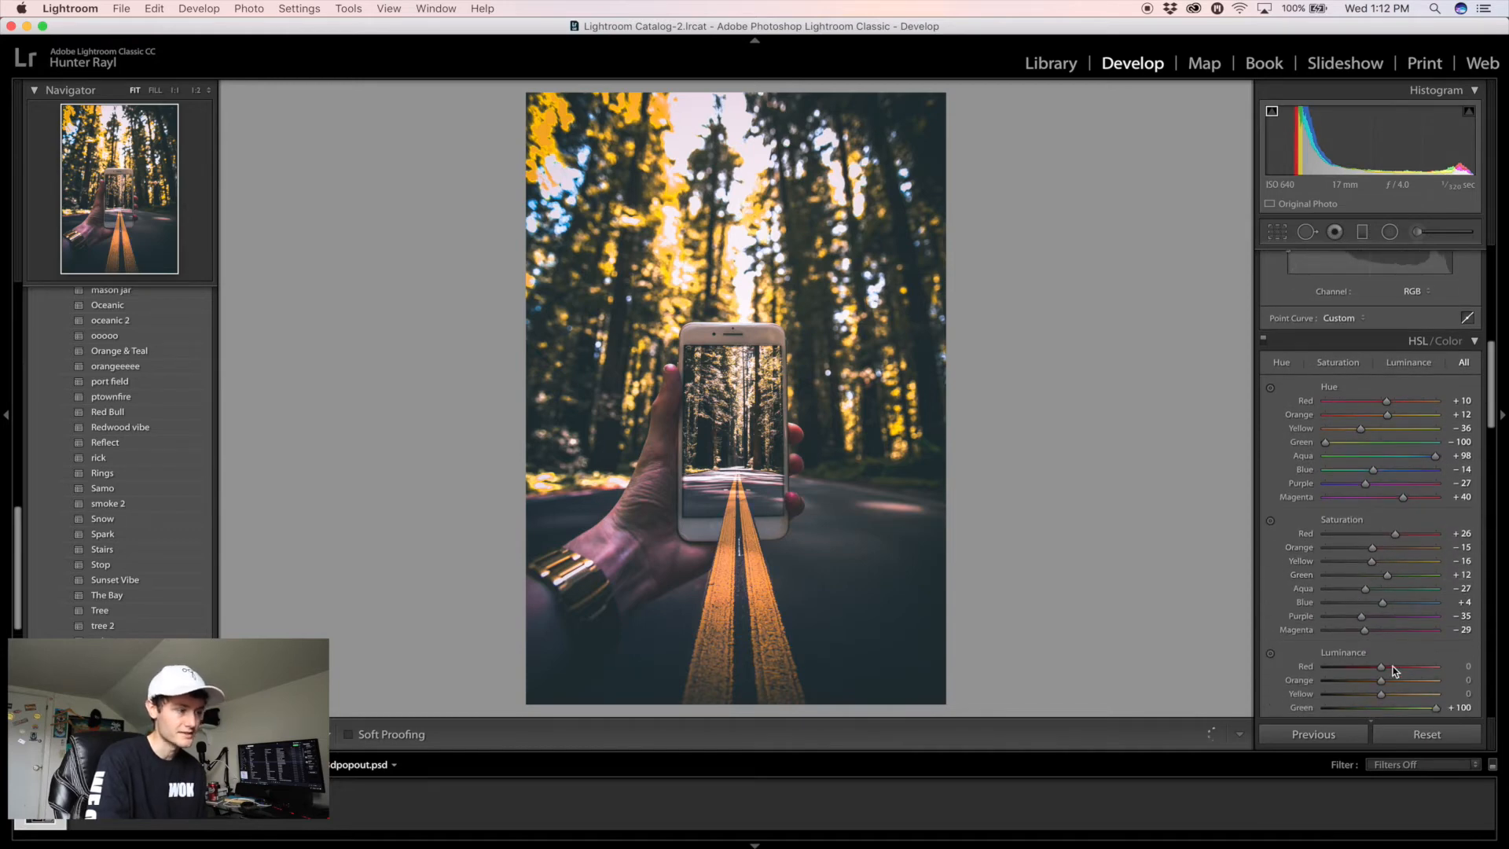
click(1411, 681)
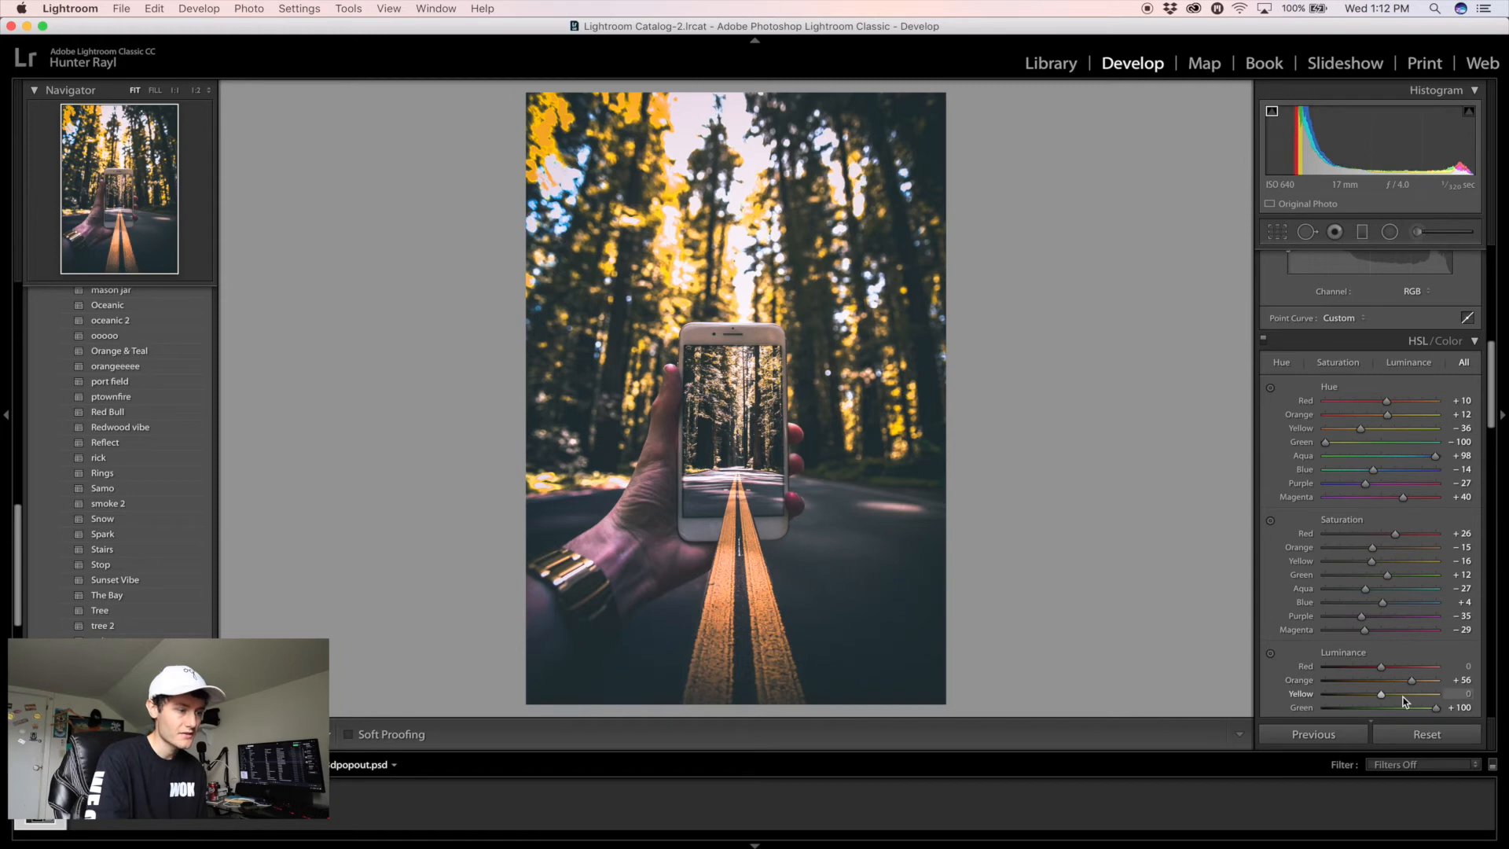
Try a split-toning highlight hue of 252 and undo it.
scroll(1407, 692, down, 10)
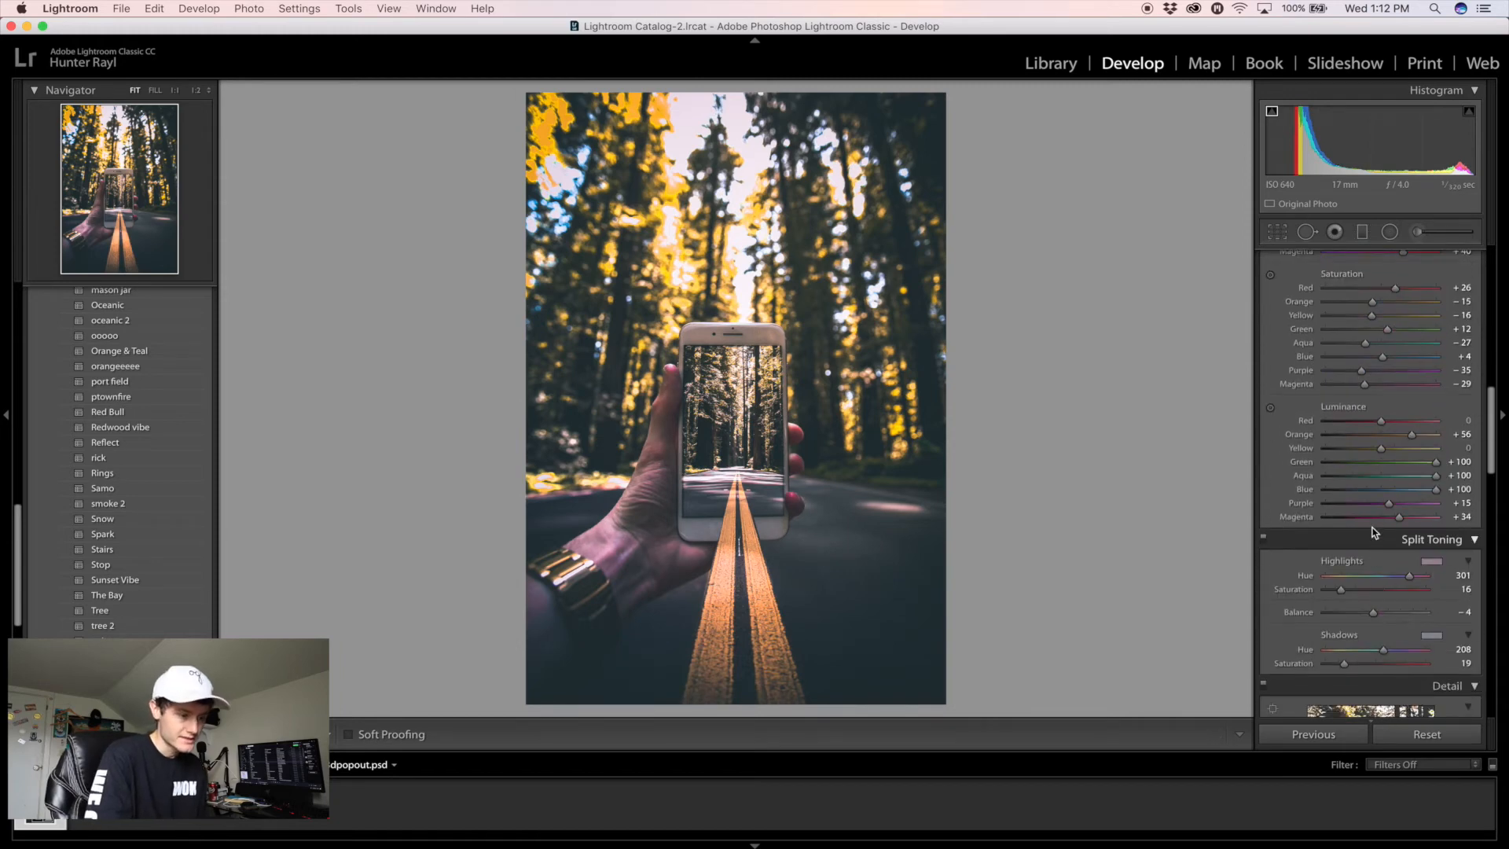
scroll(1373, 519, down, 8)
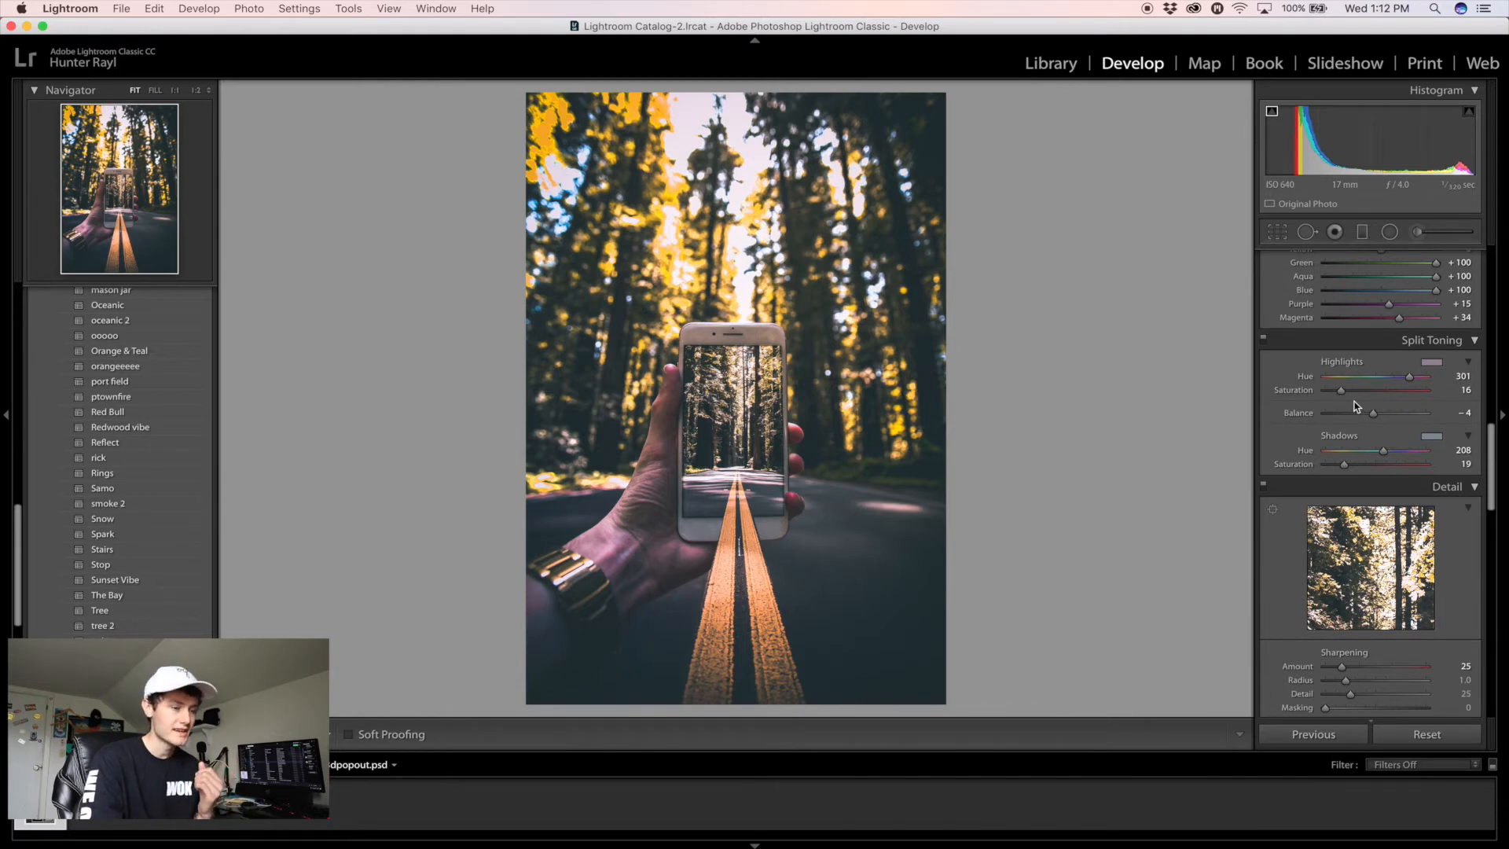
click(1390, 378)
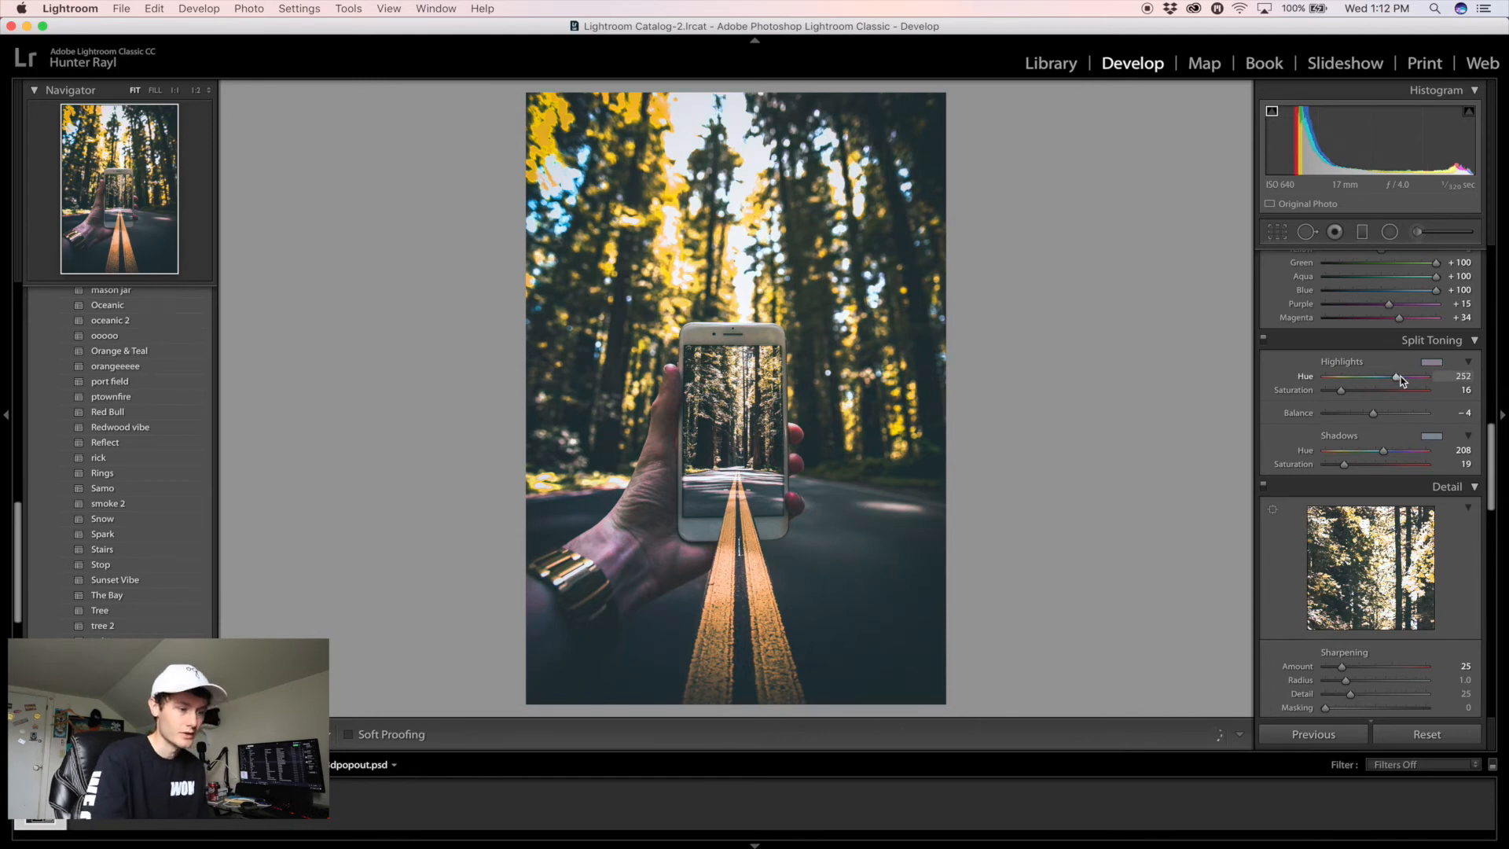
key(super+z)
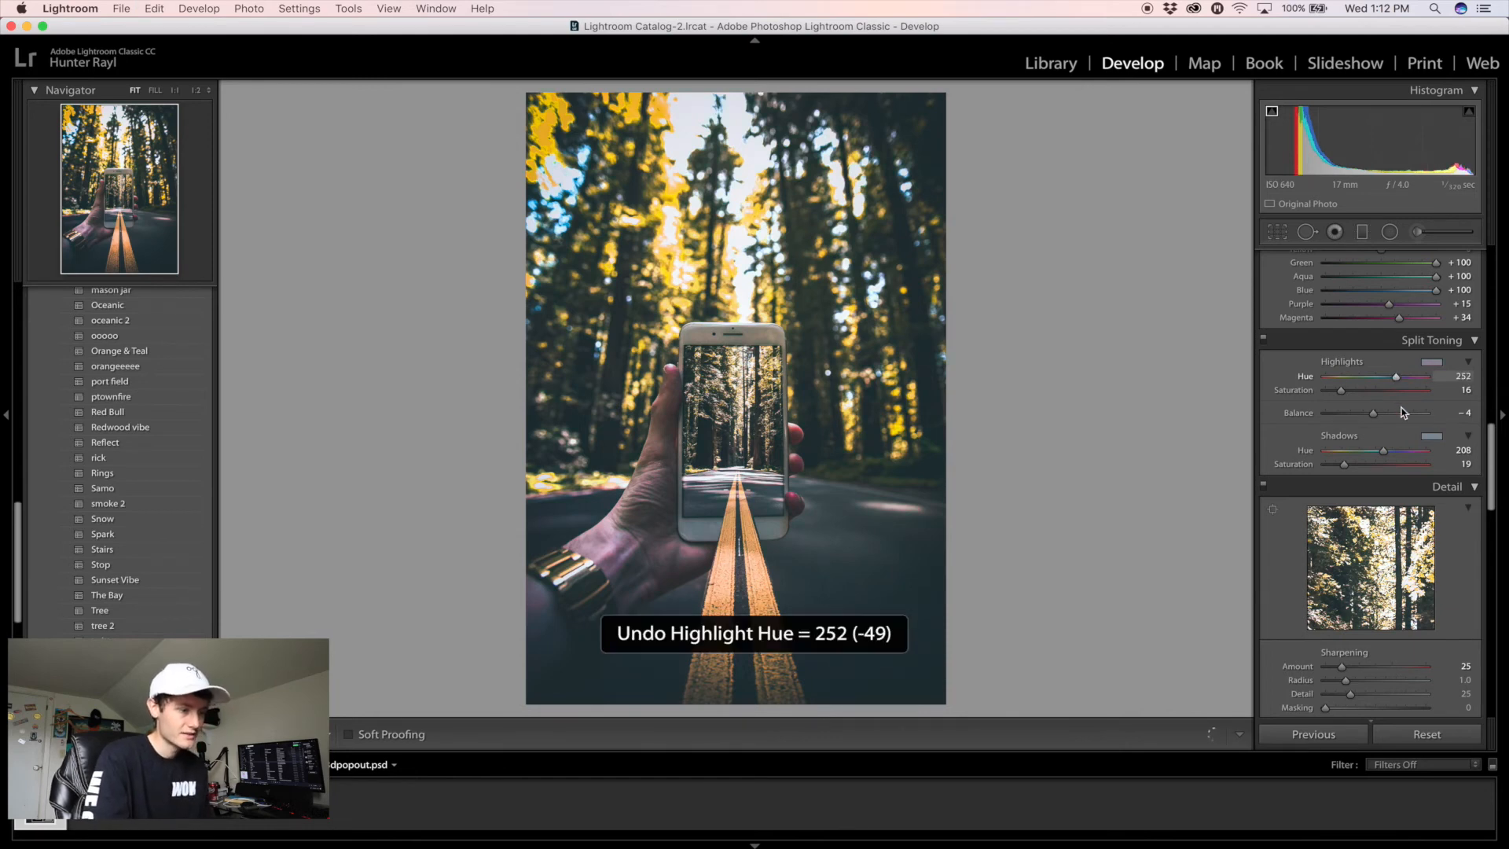
scroll(1404, 412, down, 15)
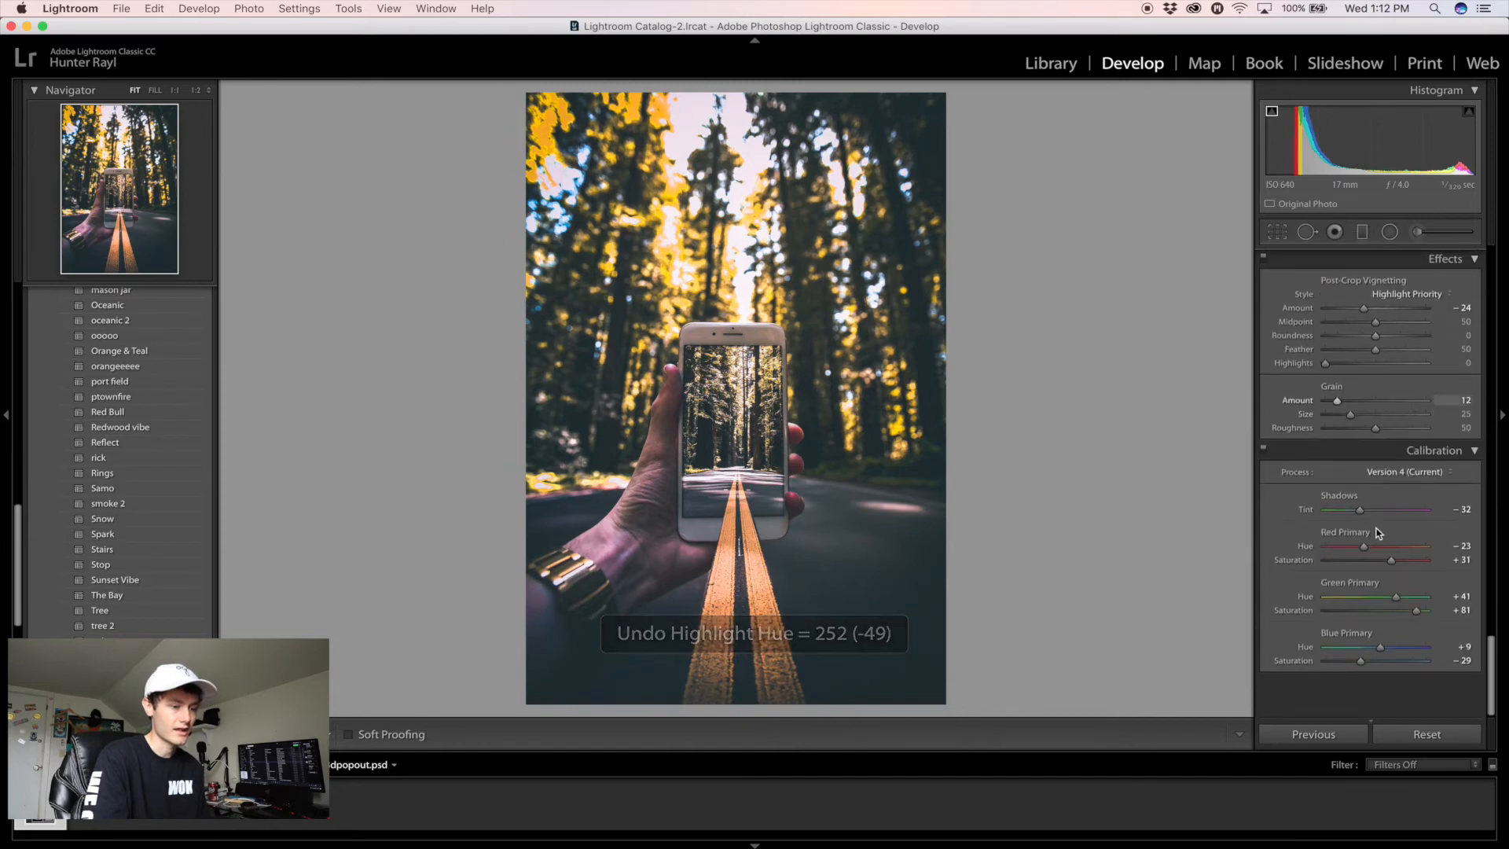